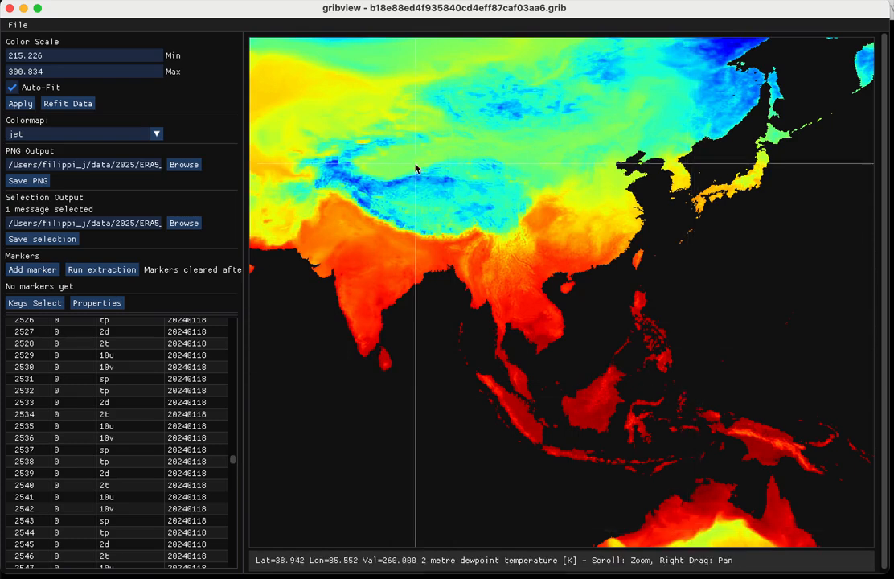
- Examine the dewpoint temperature map, moving from East Asia toward the Middle East and Europe
{"action": "scroll", "coordinate": [368, 169], "scroll_direction": "up", "scroll_amount": 5}
{"action": "scroll", "coordinate": [369, 169], "scroll_direction": "down", "scroll_amount": 3}
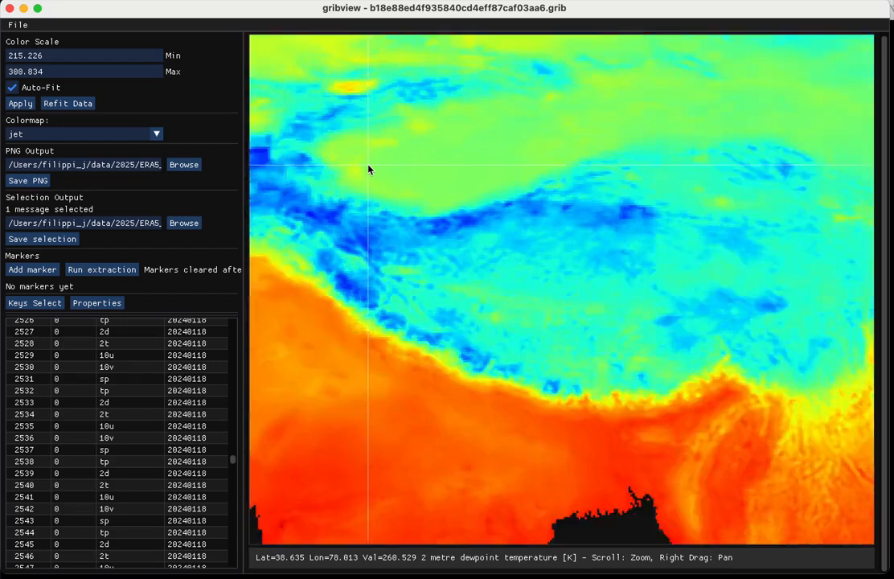
{"action": "left_click_drag", "start_coordinate": [368, 169], "coordinate": [551, 274]}
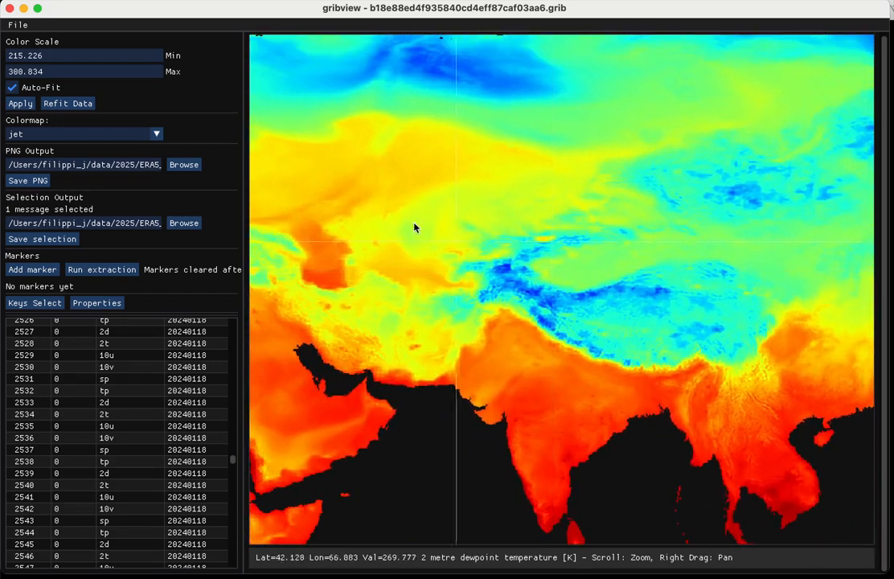
{"action": "left_click_drag", "start_coordinate": [381, 211], "coordinate": [672, 180]}
{"action": "scroll", "coordinate": [672, 181], "scroll_direction": "down", "scroll_amount": 2}
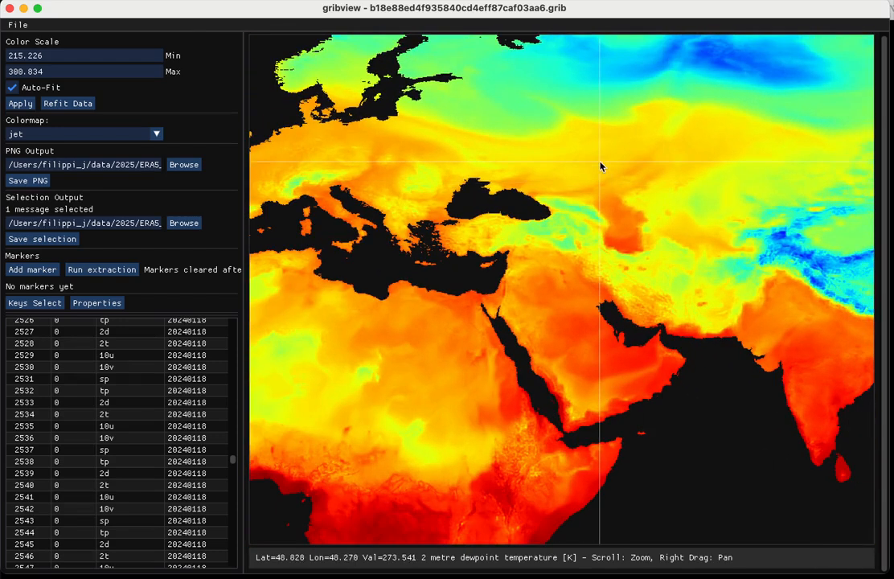
{"action": "left_click_drag", "start_coordinate": [322, 160], "coordinate": [180, 142]}
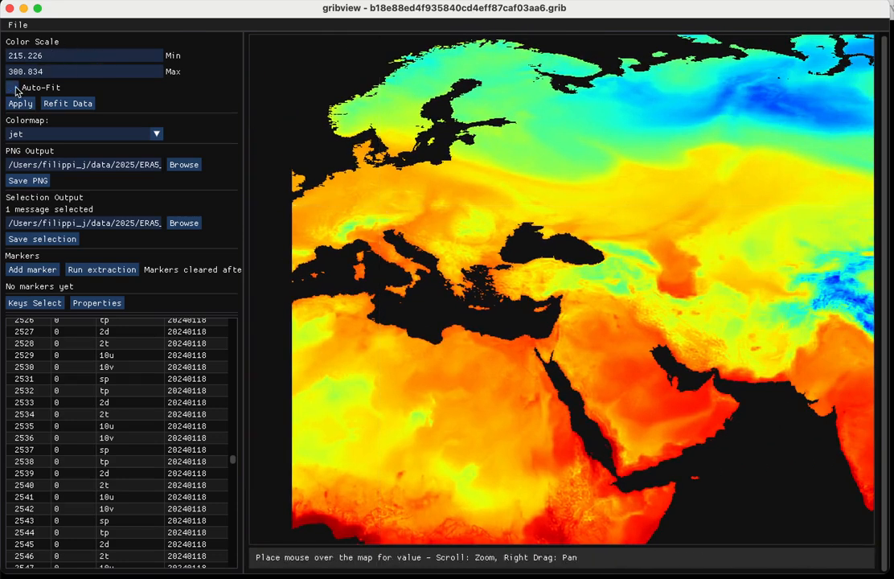
- Step through neighbouring messages in the list to compare their fields, ending on the 10u message 2529
{"action": "left_click", "coordinate": [102, 343]}
{"action": "key", "text": "Down"}
{"action": "key", "text": "Down"}
{"action": "key", "text": "Down"}
{"action": "key", "text": "Down"}
{"action": "key", "text": "Down"}
{"action": "key", "text": "Down"}
{"action": "key", "text": "Down"}
{"action": "key", "text": "Down"}
{"action": "key", "text": "Down"}
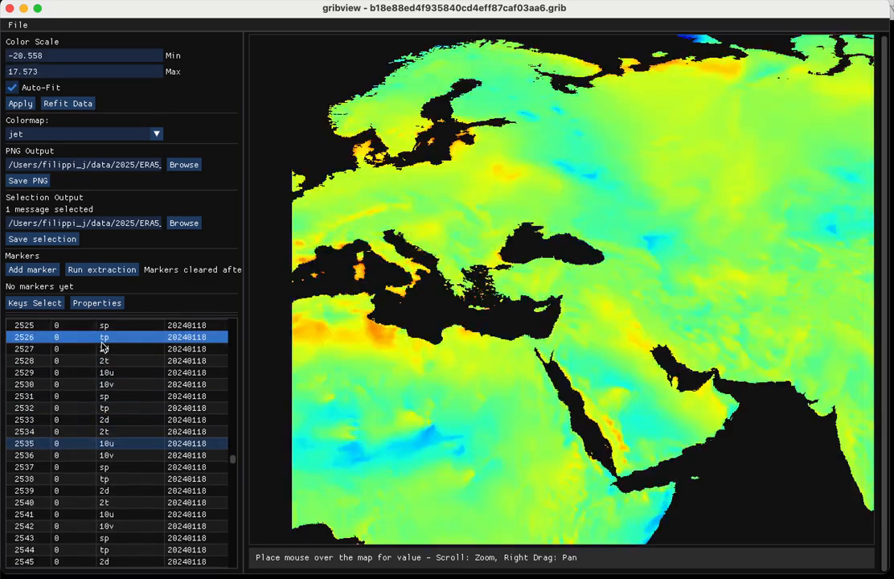
{"action": "key", "text": "Up"}
{"action": "key", "text": "Up"}
{"action": "key", "text": "Up"}
{"action": "key", "text": "Up"}
{"action": "key", "text": "Up"}
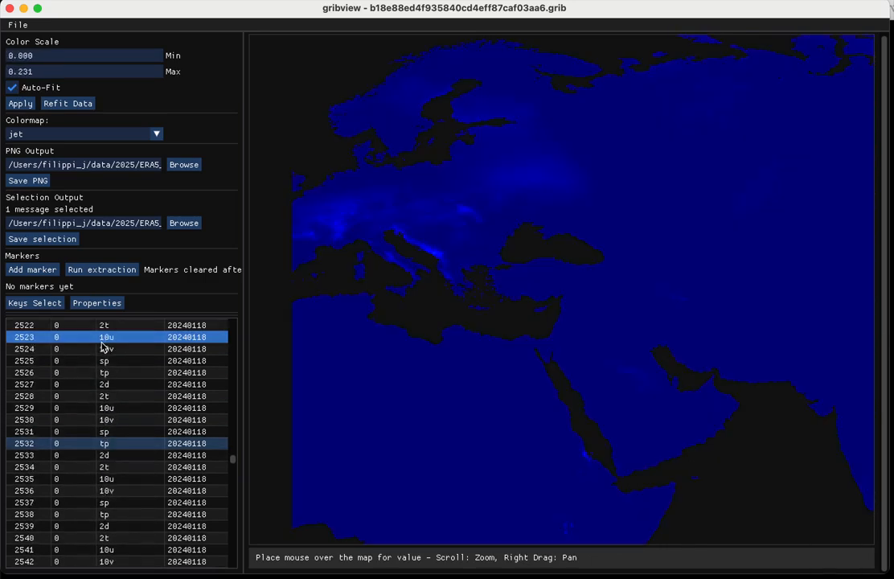
{"action": "left_click", "coordinate": [107, 384]}
{"action": "key", "text": "Down"}
{"action": "key", "text": "Down"}
{"action": "key", "text": "Down"}
{"action": "key", "text": "Down"}
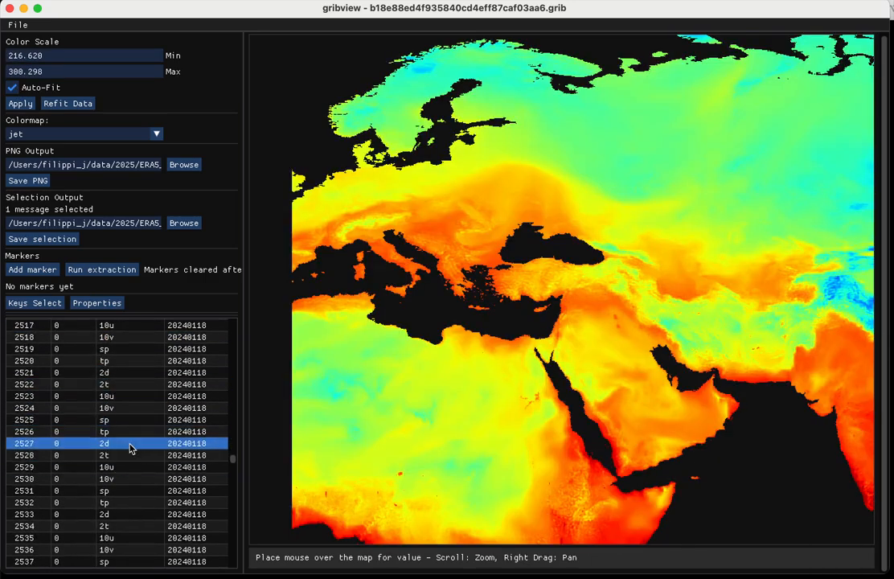
{"action": "key", "text": "Down"}
{"action": "key", "text": "Down"}
{"action": "key", "text": "Down"}
{"action": "key", "text": "Up"}
{"action": "key", "text": "Up"}
{"action": "key", "text": "Up"}
{"action": "key", "text": "Up"}
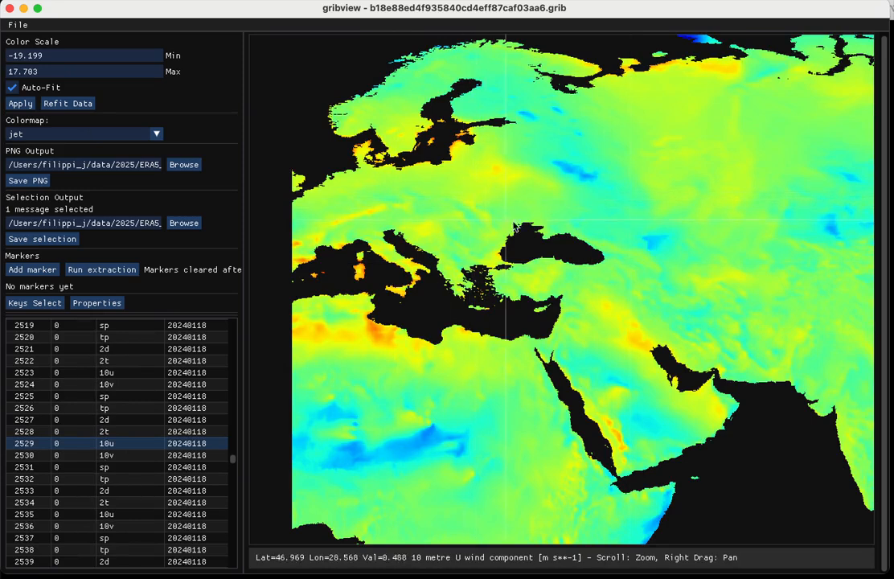
- Set the colormap to inferno_r for the displayed wind field
{"action": "left_click", "coordinate": [65, 137]}
{"action": "left_click", "coordinate": [56, 179]}
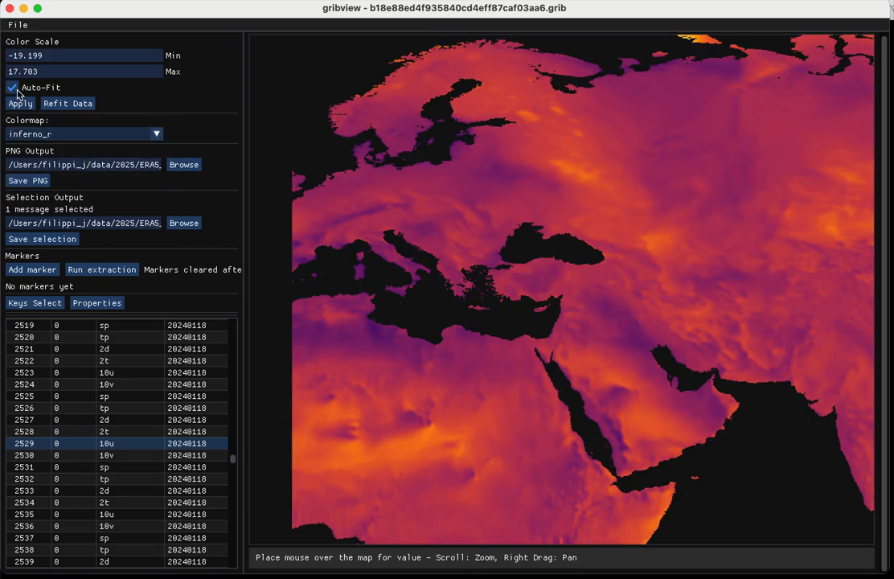
{"action": "scroll", "coordinate": [96, 386], "scroll_direction": "up", "scroll_amount": 5}
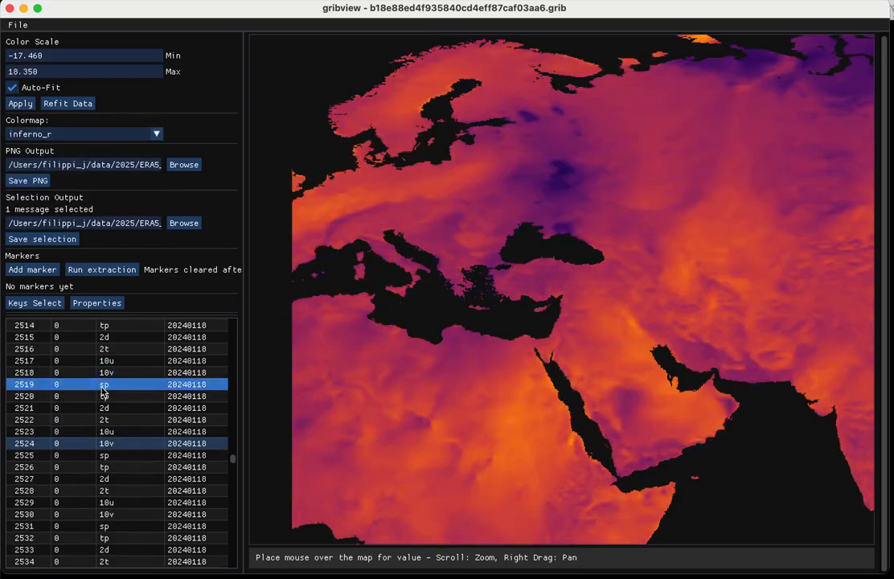
{"action": "scroll", "coordinate": [103, 392], "scroll_direction": "down", "scroll_amount": 4}
{"action": "scroll", "coordinate": [103, 392], "scroll_direction": "down", "scroll_amount": 1}
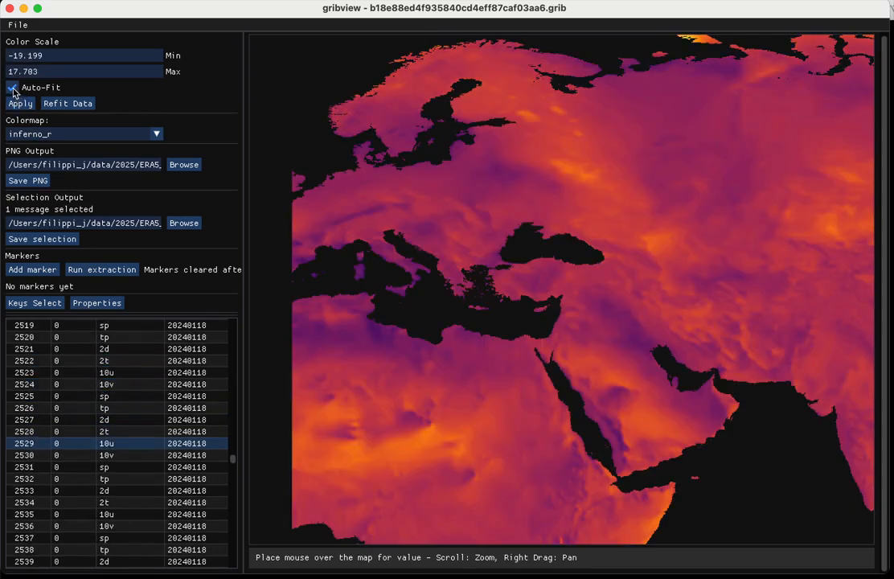
- Configure the listed keys to hide dataDate and level and show validityDate and validityTime
{"action": "scroll", "coordinate": [163, 435], "scroll_direction": "up", "scroll_amount": 15}
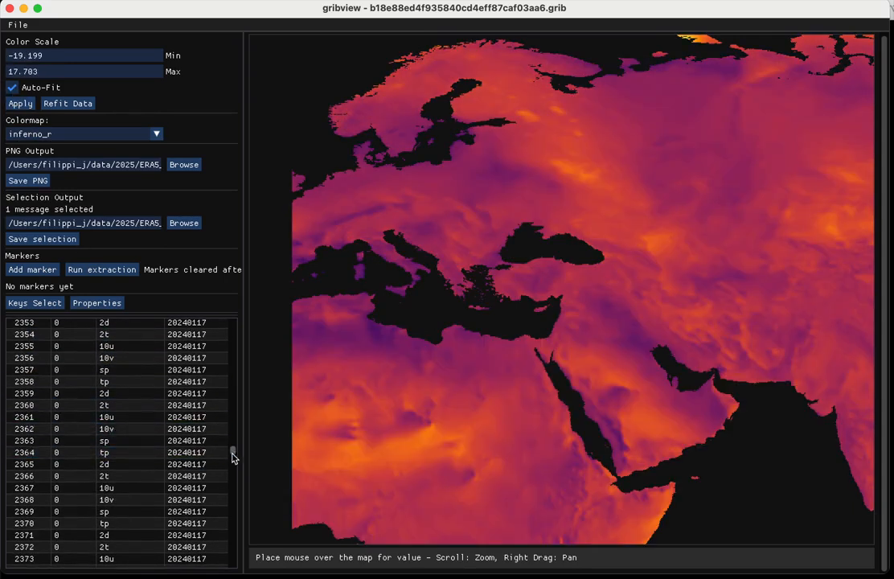
{"action": "left_click_drag", "start_coordinate": [234, 455], "coordinate": [235, 326]}
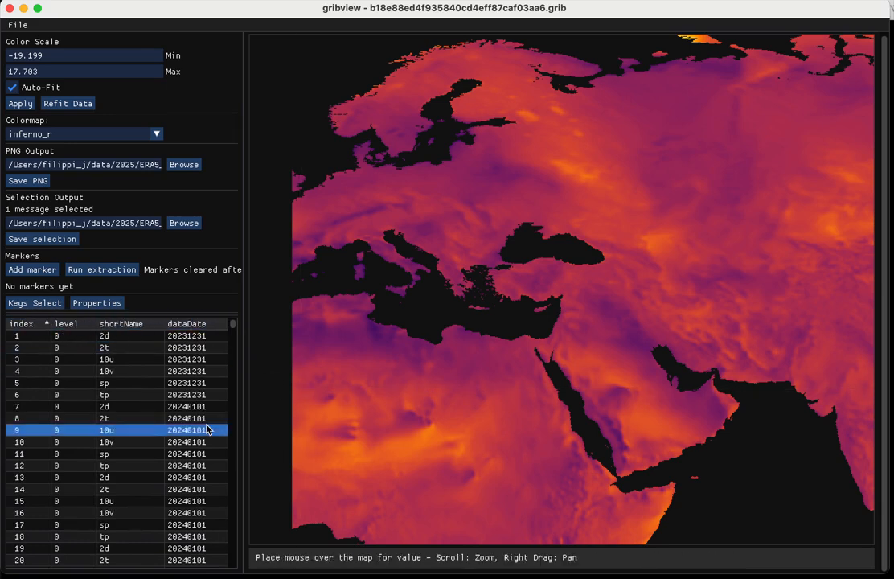
{"action": "left_click_drag", "start_coordinate": [234, 325], "coordinate": [239, 292]}
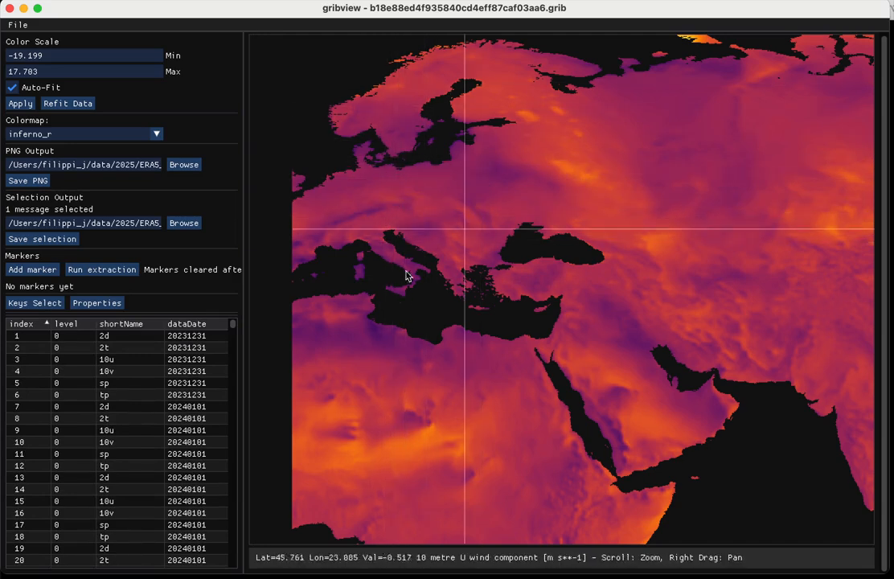
{"action": "left_click", "coordinate": [35, 303]}
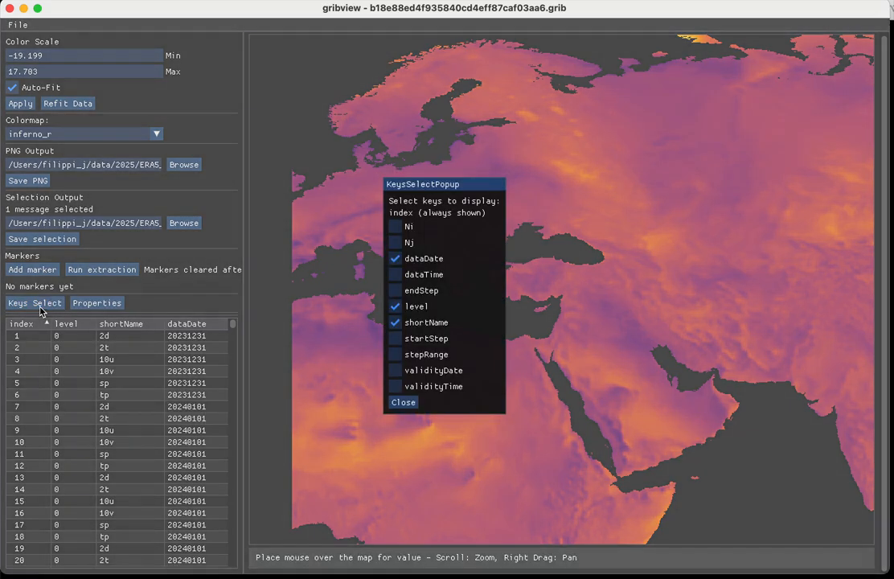
{"action": "left_click", "coordinate": [396, 260]}
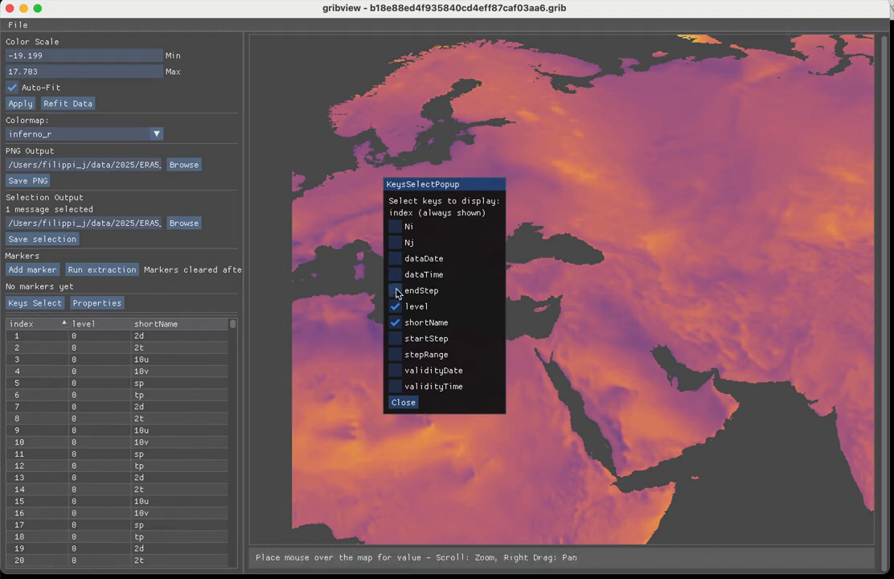
{"action": "left_click", "coordinate": [396, 372]}
{"action": "left_click", "coordinate": [396, 389]}
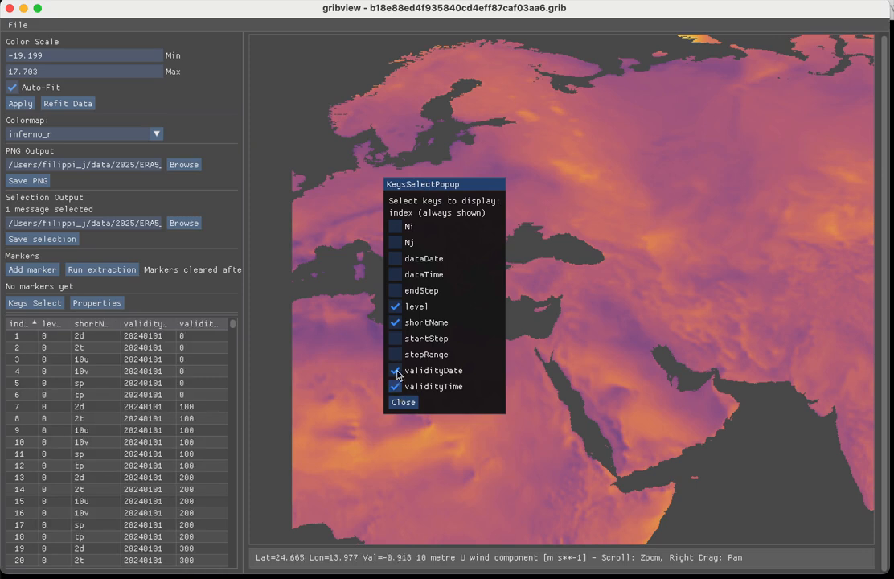
{"action": "left_click", "coordinate": [397, 310]}
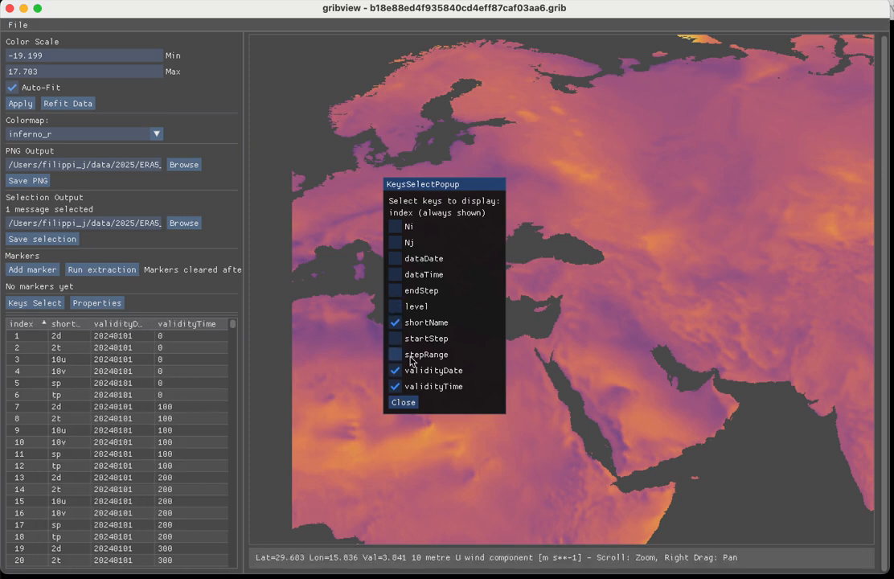
{"action": "left_click", "coordinate": [405, 403]}
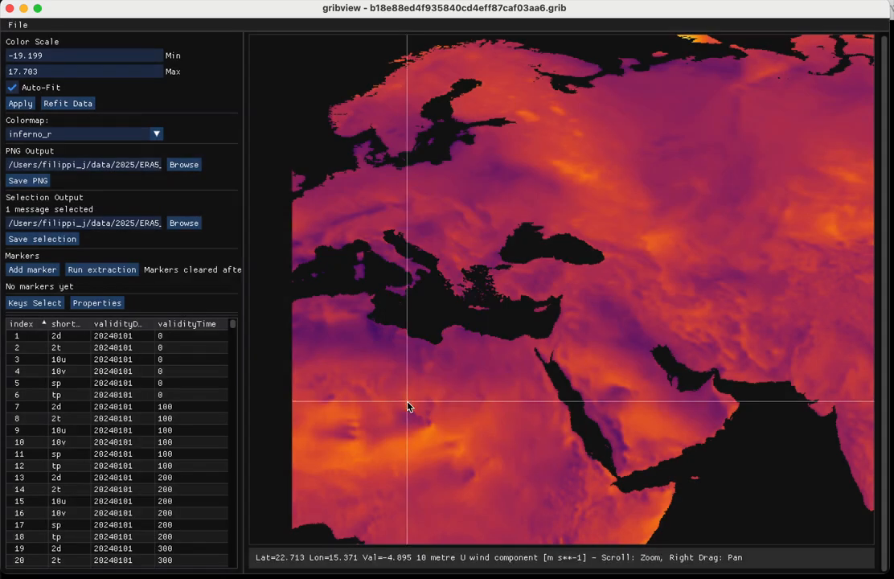
- Sort the message list by shortName and browse through the 10u and 10v messages
{"action": "left_click", "coordinate": [68, 325]}
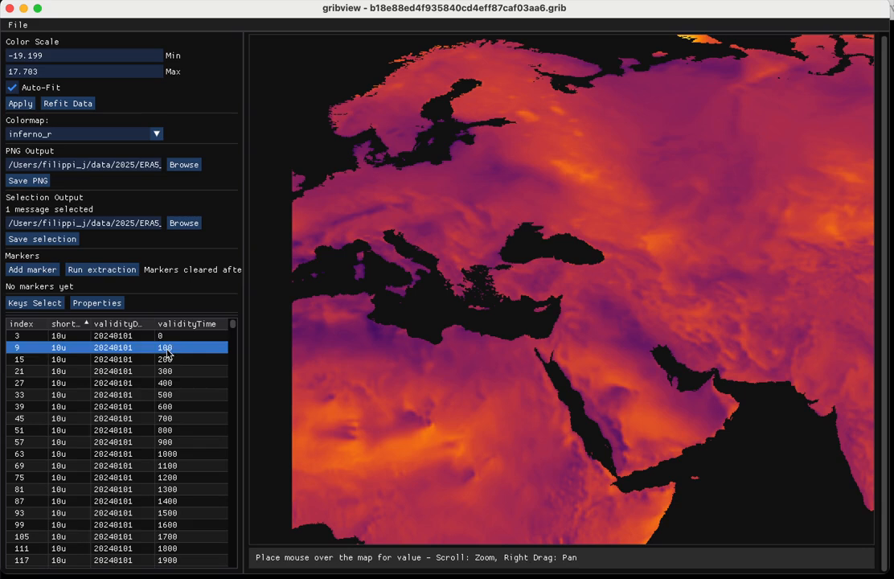
{"action": "left_click", "coordinate": [95, 338]}
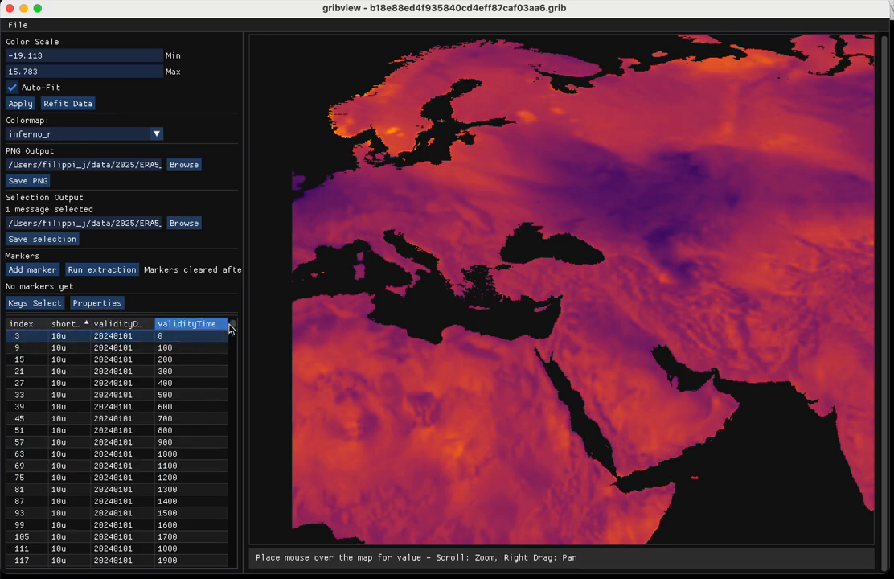
{"action": "left_click_drag", "start_coordinate": [233, 325], "coordinate": [243, 347]}
{"action": "left_click", "coordinate": [66, 343]}
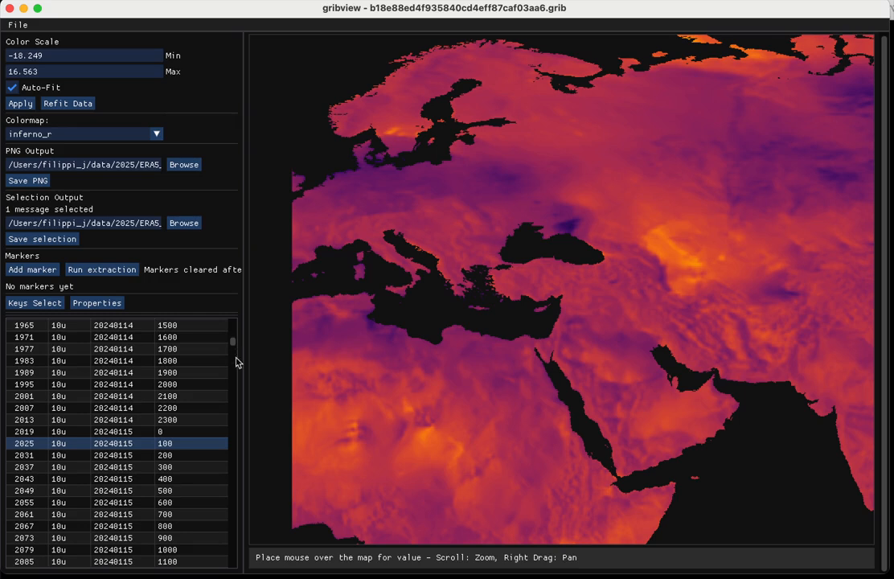
{"action": "left_click_drag", "start_coordinate": [234, 345], "coordinate": [235, 368]}
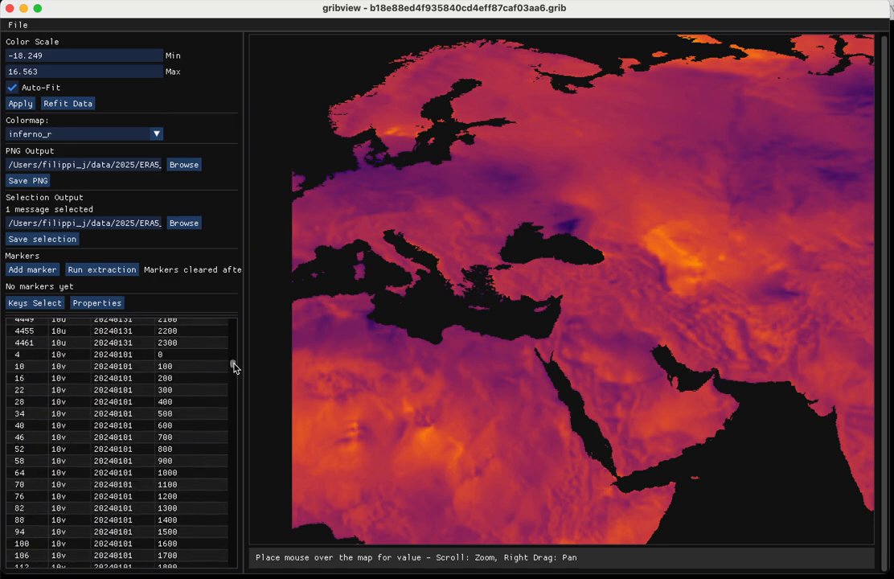
{"action": "left_click", "coordinate": [132, 355]}
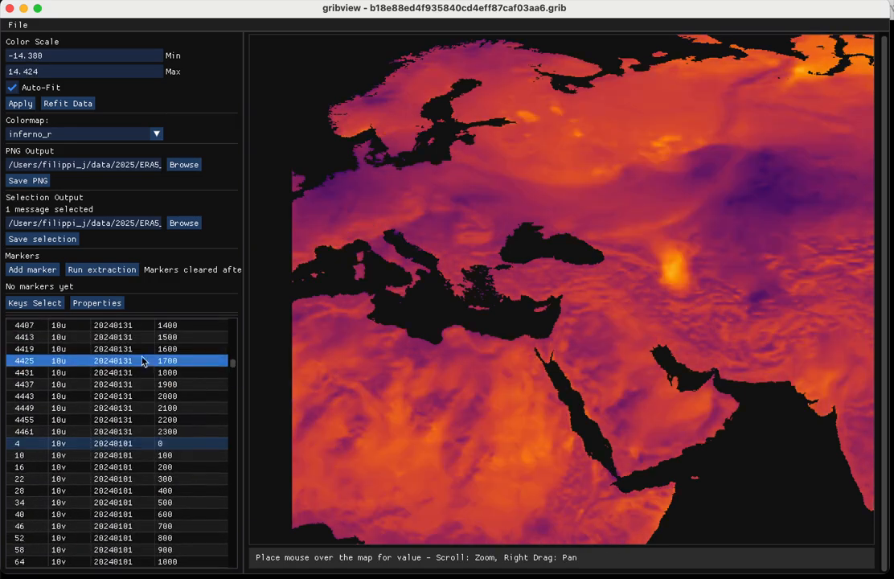
{"action": "left_click", "coordinate": [175, 453]}
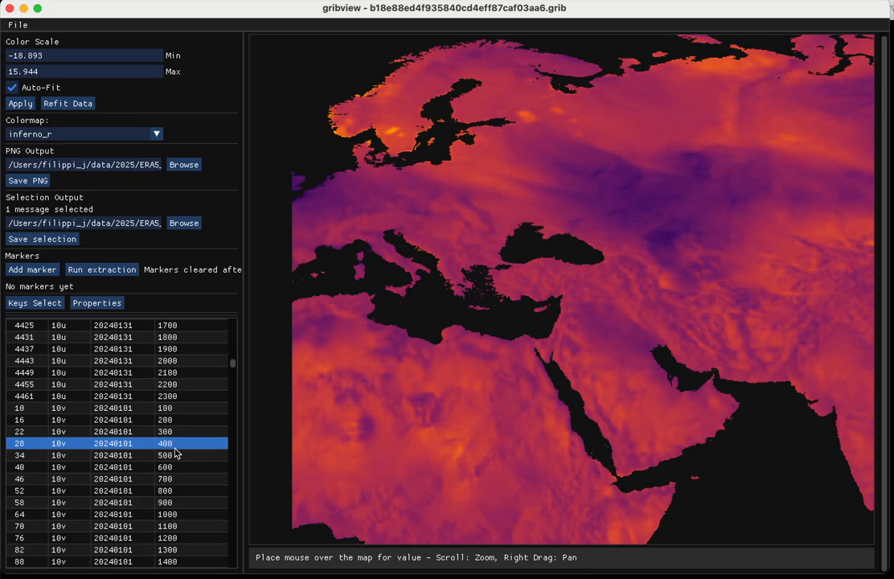
{"action": "key", "text": "Down"}
{"action": "key", "text": "Down"}
{"action": "key", "text": "Down"}
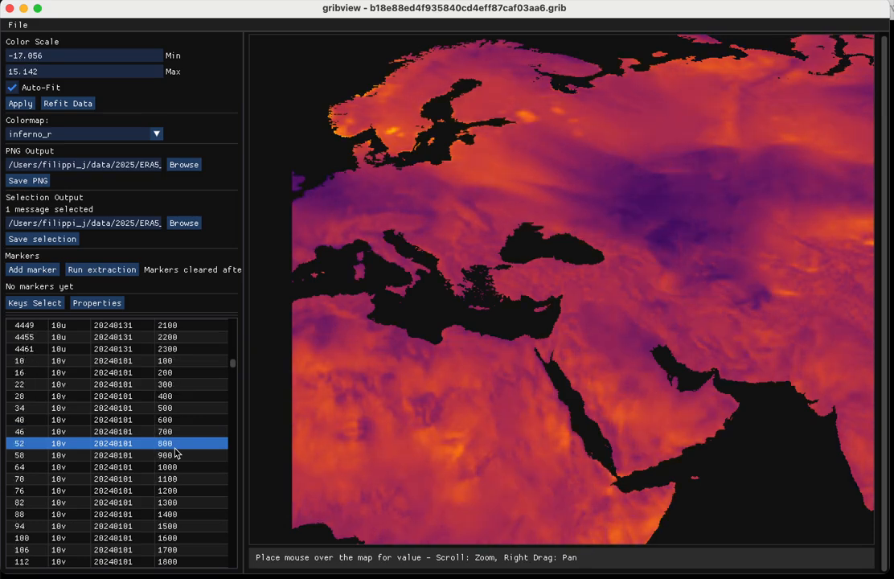
- Select the 10v messages 10, 34 and 58 together and delete them from the list
{"action": "left_click", "coordinate": [137, 351]}
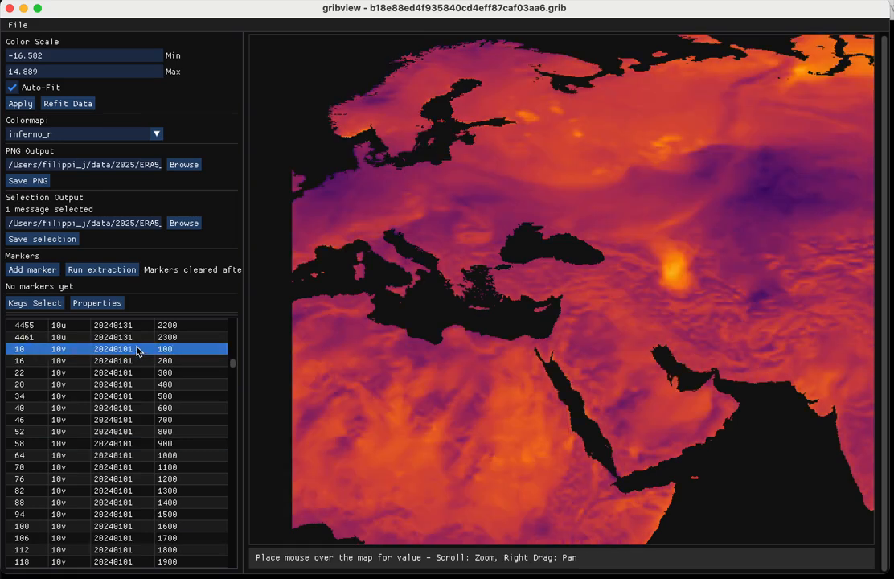
{"action": "scroll", "coordinate": [138, 479], "scroll_direction": "down", "scroll_amount": 2}
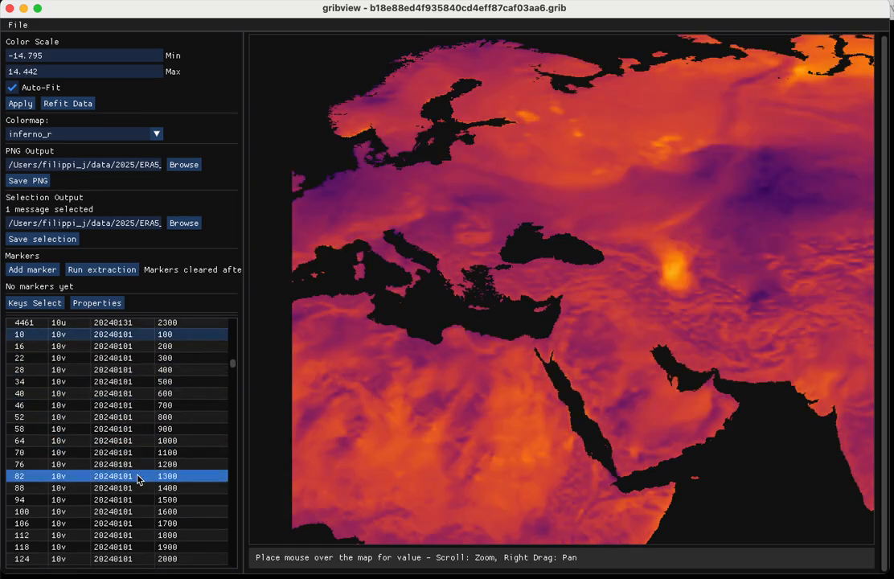
{"action": "left_click", "coordinate": [129, 428], "text": "super"}
{"action": "left_click", "coordinate": [128, 396], "text": "super"}
{"action": "scroll", "coordinate": [129, 396], "scroll_direction": "up", "scroll_amount": 1}
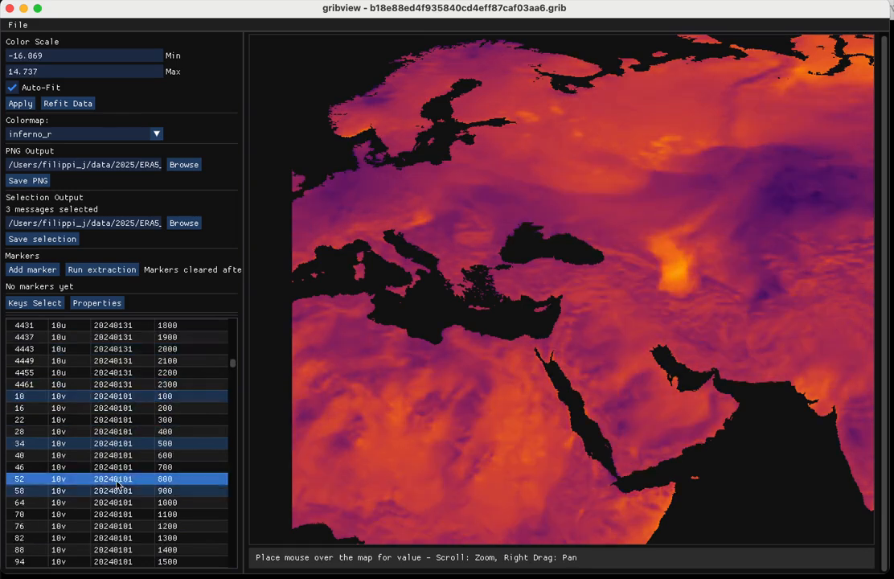
{"action": "left_click", "coordinate": [117, 525], "text": "super"}
{"action": "scroll", "coordinate": [117, 525], "scroll_direction": "down", "scroll_amount": 2}
{"action": "key", "text": "Delete"}
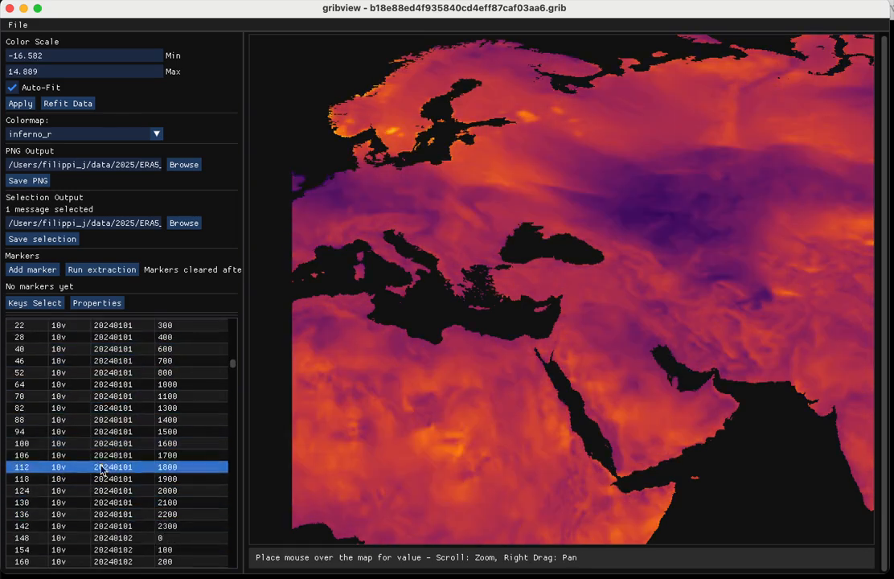
- Delete the last tp message, 4464, at the end of the list
{"action": "scroll", "coordinate": [99, 374], "scroll_direction": "up", "scroll_amount": 5}
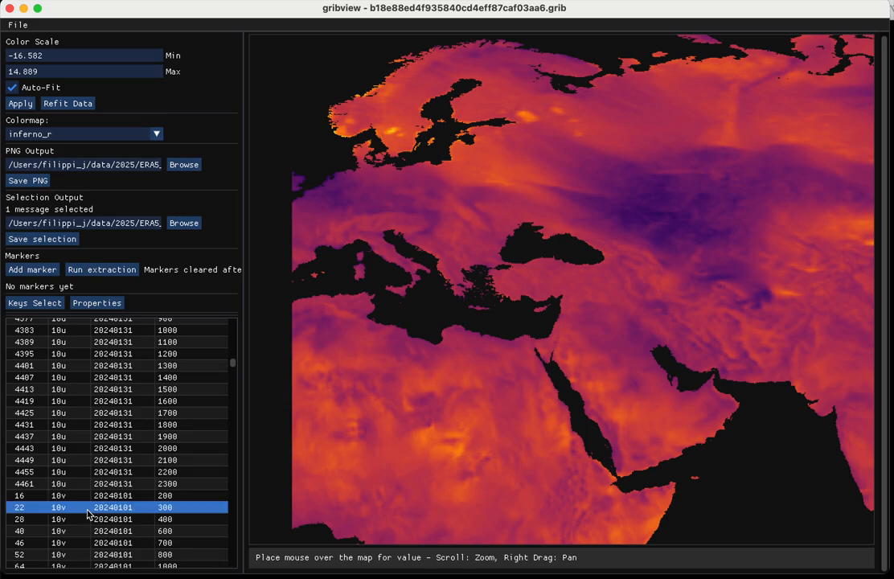
{"action": "left_click", "coordinate": [64, 496]}
{"action": "scroll", "coordinate": [88, 504], "scroll_direction": "down", "scroll_amount": 20}
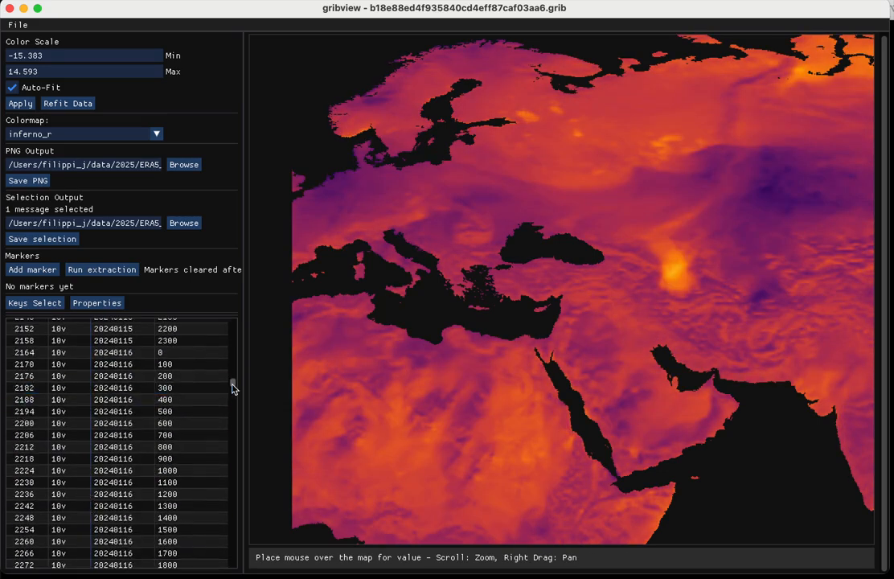
{"action": "left_click_drag", "start_coordinate": [233, 385], "coordinate": [236, 573]}
{"action": "left_click", "coordinate": [179, 565], "text": "shift"}
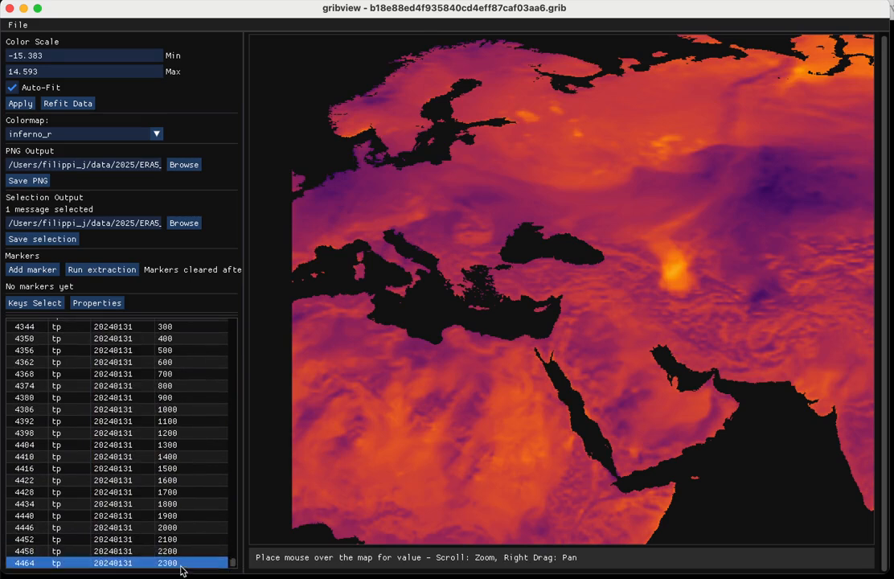
{"action": "key", "text": "Delete"}
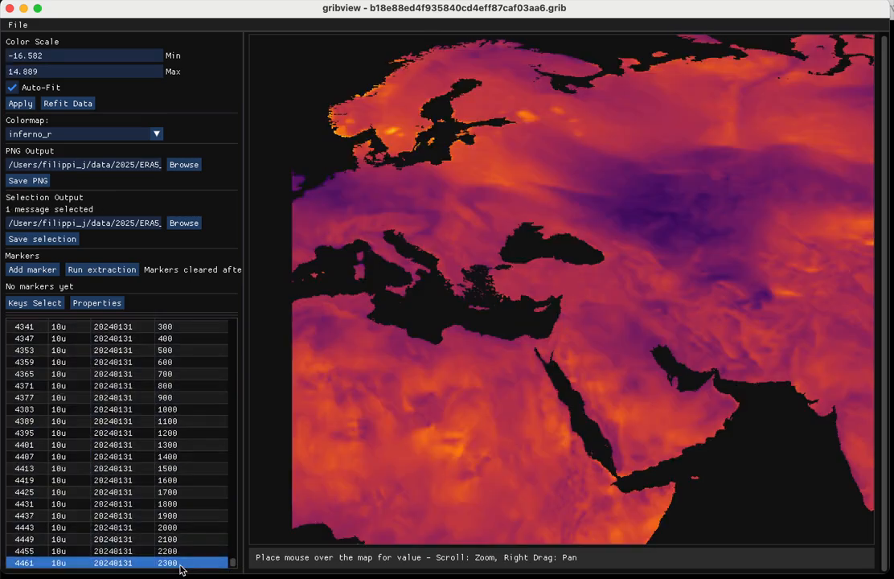
{"action": "scroll", "coordinate": [123, 417], "scroll_direction": "up", "scroll_amount": 20}
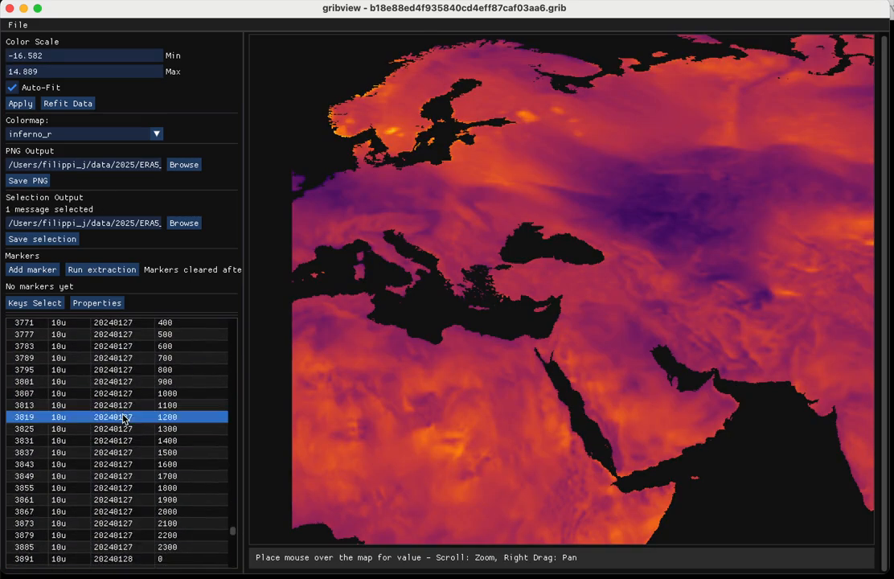
- Place three map markers: one over western France, one over North Africa and one over Hungary
{"action": "scroll", "coordinate": [123, 417], "scroll_direction": "up", "scroll_amount": 20}
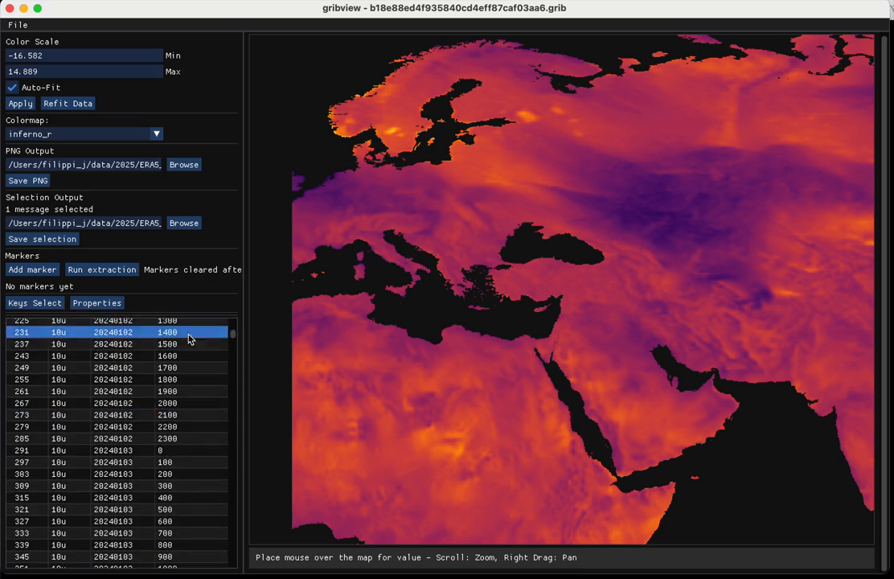
{"action": "left_click_drag", "start_coordinate": [232, 334], "coordinate": [235, 321]}
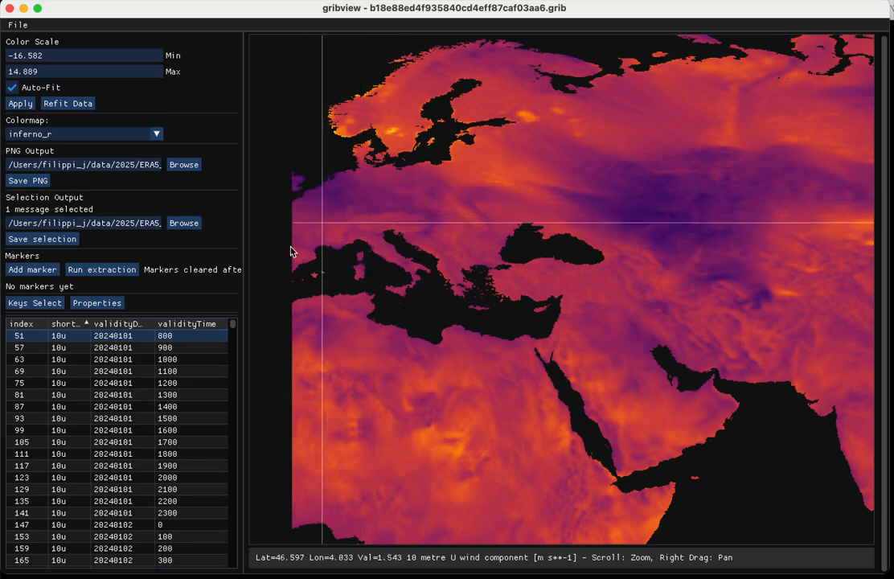
{"action": "left_click", "coordinate": [38, 270]}
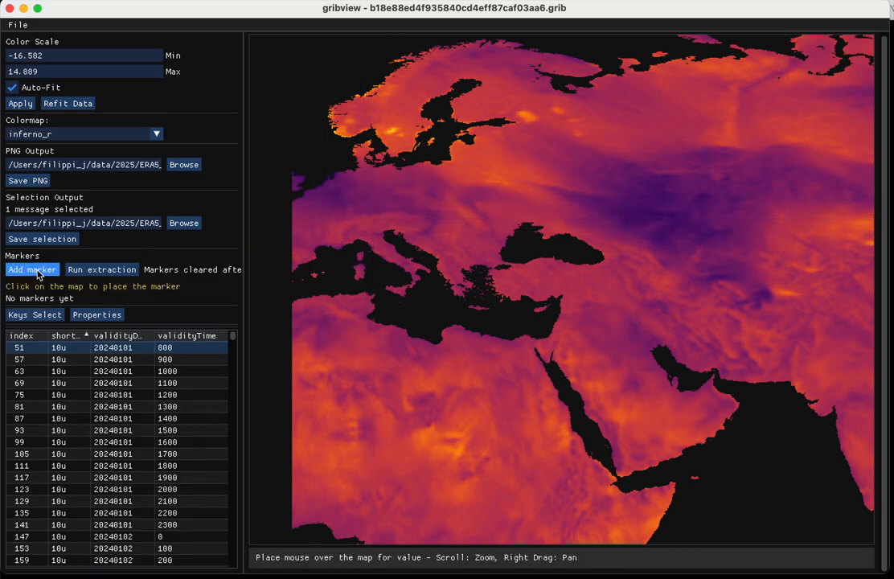
{"action": "left_click", "coordinate": [322, 207]}
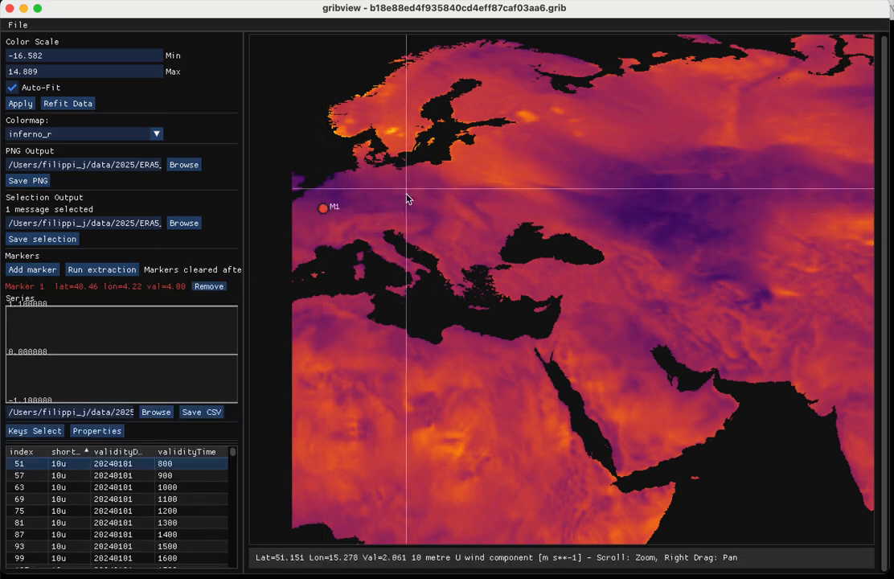
{"action": "left_click", "coordinate": [38, 271]}
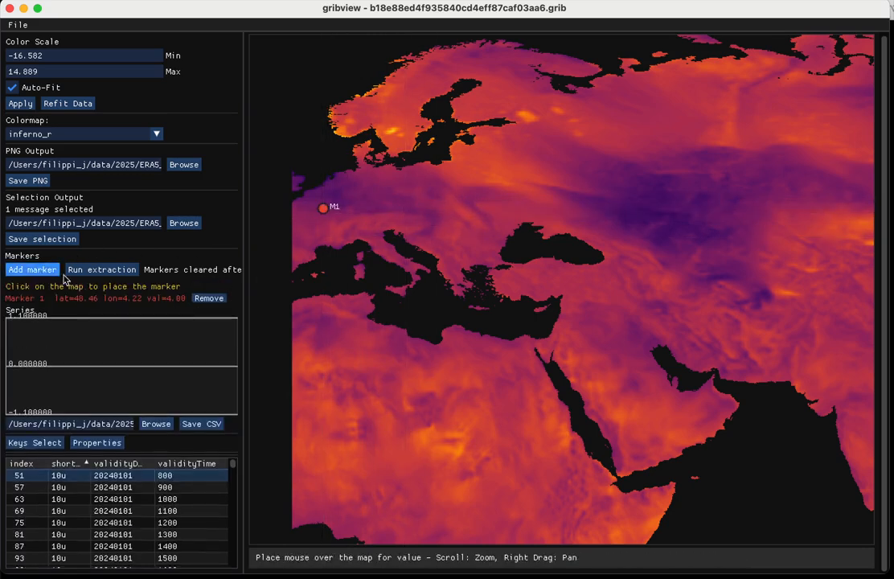
{"action": "left_click", "coordinate": [349, 338]}
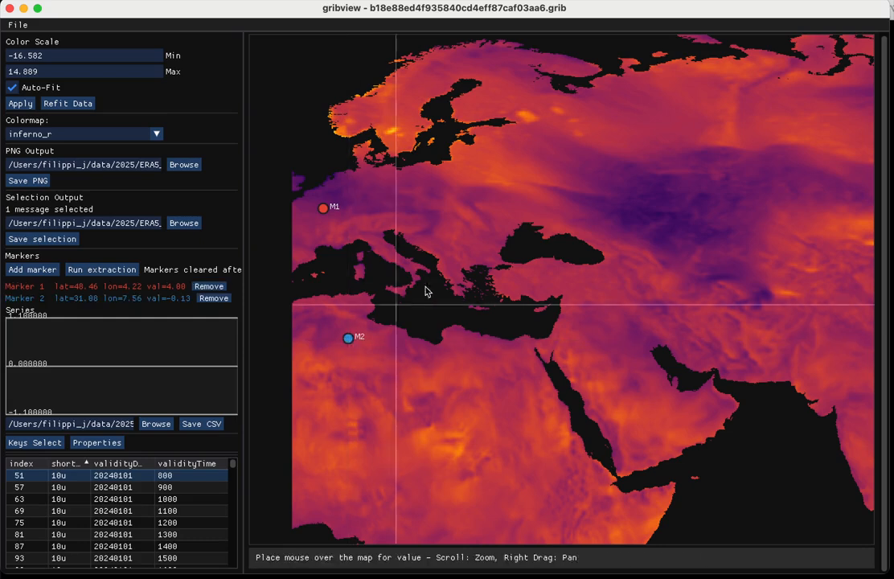
{"action": "left_click", "coordinate": [32, 269]}
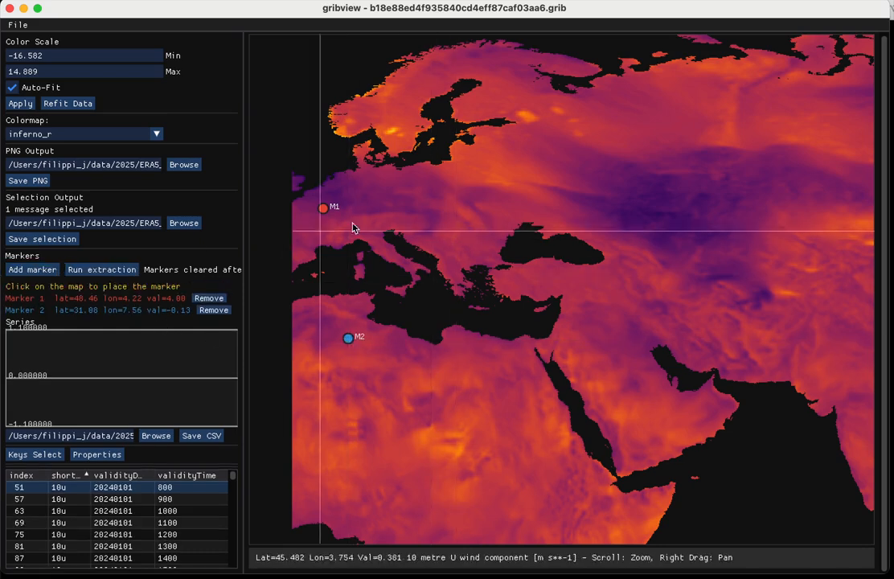
{"action": "left_click", "coordinate": [451, 223]}
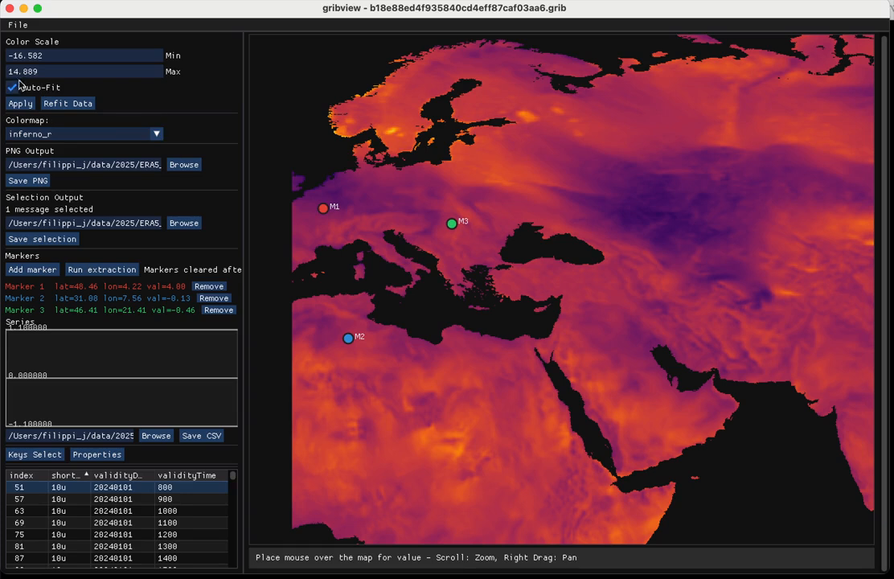
- Run the time-series extraction for the three markers across all frames
{"action": "left_click", "coordinate": [113, 271]}
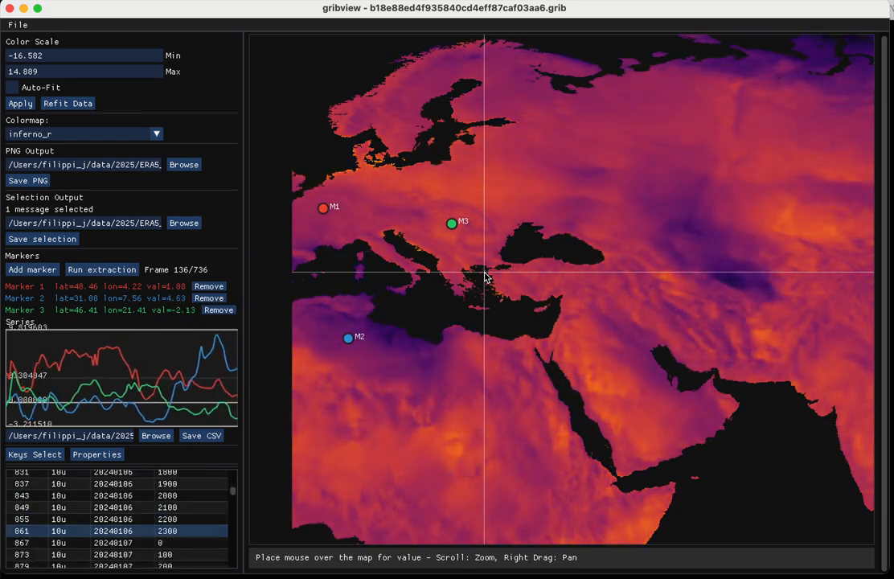
{"action": "key", "text": "Down"}
{"action": "key", "text": "Down"}
{"action": "key", "text": "Down"}
{"action": "key", "text": "Down"}
{"action": "key", "text": "Down"}
{"action": "key", "text": "Down"}
{"action": "key", "text": "Down"}
{"action": "key", "text": "Down"}
{"action": "key", "text": "Down"}
{"action": "key", "text": "Down"}
{"action": "key", "text": "Down"}
{"action": "key", "text": "Down"}
{"action": "key", "text": "Down"}
{"action": "key", "text": "Down"}
{"action": "key", "text": "Down"}
{"action": "key", "text": "Down"}
{"action": "key", "text": "Down"}
{"action": "key", "text": "Down"}
{"action": "key", "text": "Down"}
{"action": "key", "text": "Down"}
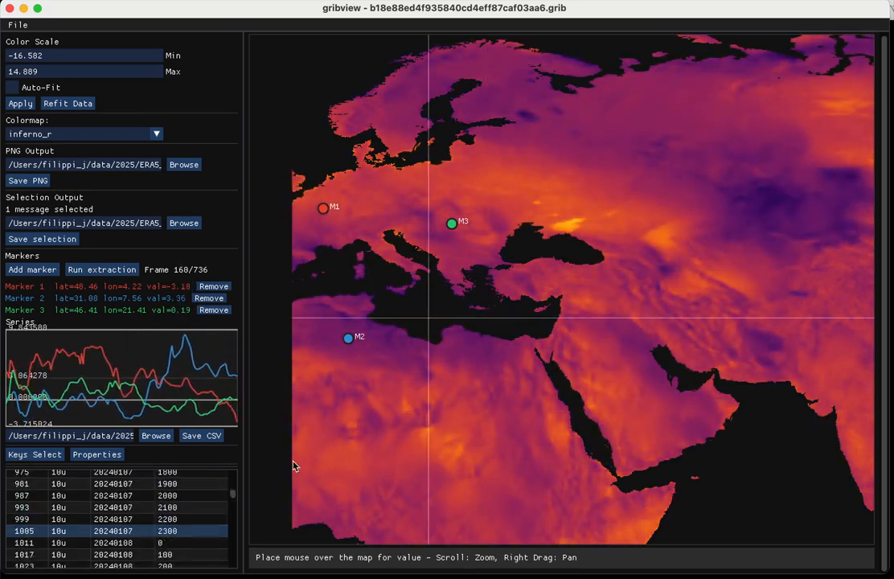
{"action": "key", "text": "Down"}
{"action": "key", "text": "Down"}
{"action": "key", "text": "Down"}
{"action": "key", "text": "Down"}
{"action": "key", "text": "Down"}
{"action": "key", "text": "Down"}
{"action": "key", "text": "Down"}
{"action": "key", "text": "Down"}
{"action": "key", "text": "Down"}
{"action": "key", "text": "Down"}
{"action": "key", "text": "Down"}
{"action": "key", "text": "Down"}
{"action": "key", "text": "Down"}
{"action": "key", "text": "Down"}
{"action": "key", "text": "Down"}
{"action": "key", "text": "Down"}
{"action": "key", "text": "Down"}
{"action": "key", "text": "Down"}
{"action": "key", "text": "Down"}
{"action": "key", "text": "Down"}
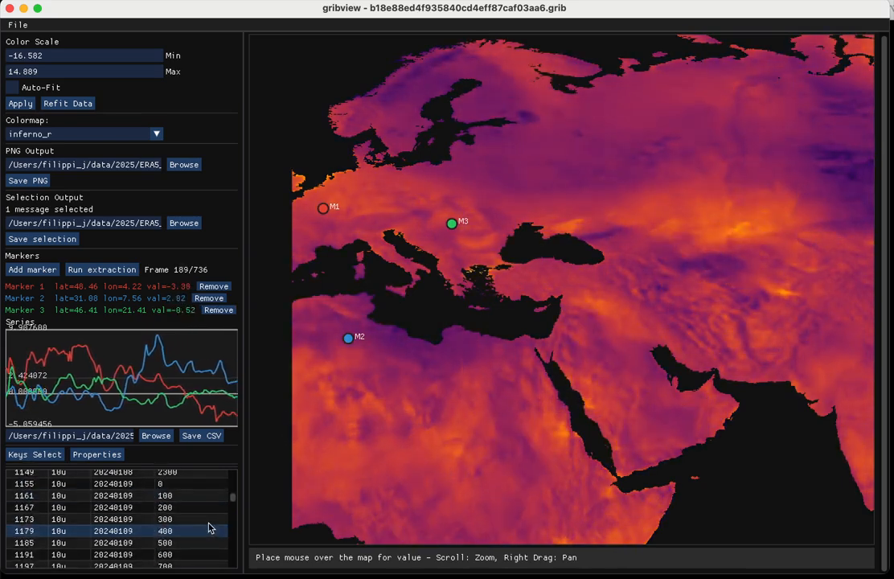
{"action": "key", "text": "Down"}
{"action": "key", "text": "Down"}
{"action": "key", "text": "Down"}
{"action": "key", "text": "Down"}
{"action": "key", "text": "Down"}
{"action": "key", "text": "Down"}
{"action": "key", "text": "Down"}
{"action": "key", "text": "Down"}
{"action": "key", "text": "Down"}
{"action": "key", "text": "Down"}
{"action": "key", "text": "Down"}
{"action": "key", "text": "Down"}
{"action": "key", "text": "Down"}
{"action": "key", "text": "Down"}
{"action": "key", "text": "Down"}
{"action": "key", "text": "Down"}
{"action": "key", "text": "Down"}
{"action": "key", "text": "Down"}
{"action": "key", "text": "Down"}
{"action": "key", "text": "Down"}
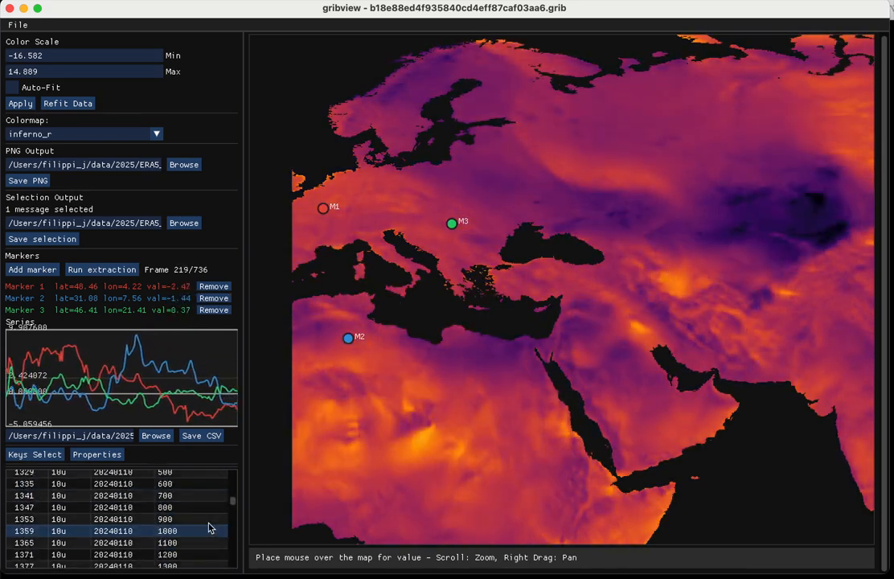
{"action": "key", "text": "Down"}
{"action": "key", "text": "Down"}
{"action": "key", "text": "Down"}
{"action": "key", "text": "Down"}
{"action": "key", "text": "Down"}
{"action": "key", "text": "Down"}
{"action": "key", "text": "Down"}
{"action": "key", "text": "Down"}
{"action": "key", "text": "Down"}
{"action": "key", "text": "Down"}
{"action": "key", "text": "Down"}
{"action": "key", "text": "Down"}
{"action": "key", "text": "Down"}
{"action": "key", "text": "Down"}
{"action": "key", "text": "Down"}
{"action": "key", "text": "Down"}
{"action": "key", "text": "Down"}
{"action": "key", "text": "Down"}
{"action": "key", "text": "Down"}
{"action": "key", "text": "Down"}
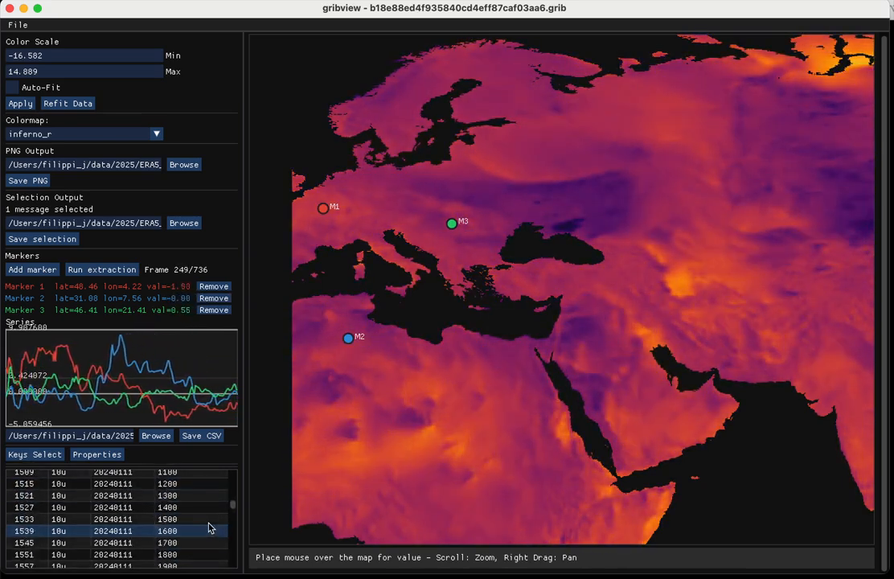
{"action": "key", "text": "Down"}
{"action": "key", "text": "Down"}
{"action": "key", "text": "Down"}
{"action": "key", "text": "Down"}
{"action": "key", "text": "Down"}
{"action": "key", "text": "Down"}
{"action": "key", "text": "Down"}
{"action": "key", "text": "Down"}
{"action": "key", "text": "Down"}
{"action": "key", "text": "Down"}
{"action": "key", "text": "Down"}
{"action": "key", "text": "Down"}
{"action": "key", "text": "Down"}
{"action": "key", "text": "Down"}
{"action": "key", "text": "Down"}
{"action": "key", "text": "Down"}
{"action": "key", "text": "Down"}
{"action": "key", "text": "Down"}
{"action": "key", "text": "Down"}
{"action": "key", "text": "Down"}
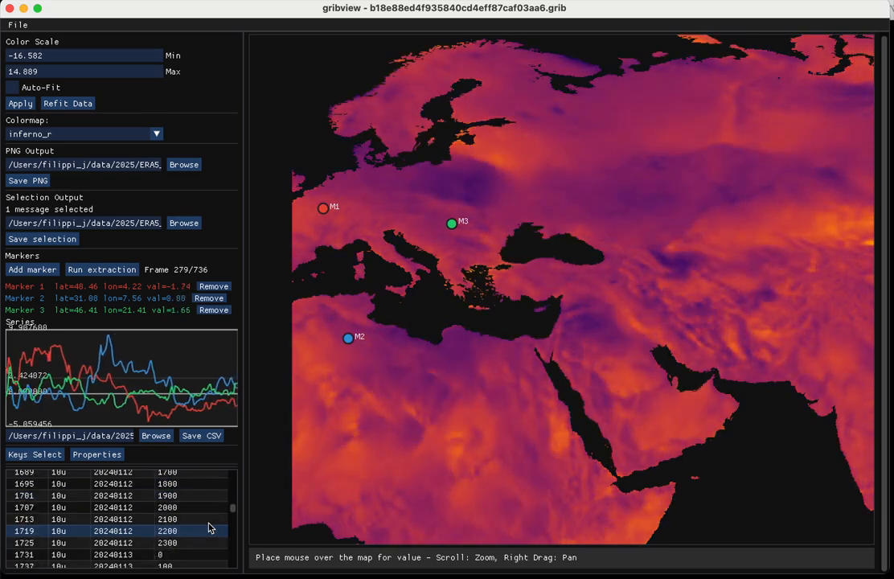
{"action": "key", "text": "Down"}
{"action": "key", "text": "Down"}
{"action": "key", "text": "Down"}
{"action": "key", "text": "Down"}
{"action": "key", "text": "Down"}
{"action": "key", "text": "Down"}
{"action": "key", "text": "Down"}
{"action": "key", "text": "Down"}
{"action": "key", "text": "Down"}
{"action": "key", "text": "Down"}
{"action": "key", "text": "Down"}
{"action": "key", "text": "Down"}
{"action": "key", "text": "Down"}
{"action": "key", "text": "Down"}
{"action": "key", "text": "Down"}
{"action": "key", "text": "Down"}
{"action": "key", "text": "Down"}
{"action": "key", "text": "Down"}
{"action": "key", "text": "Down"}
{"action": "key", "text": "Down"}
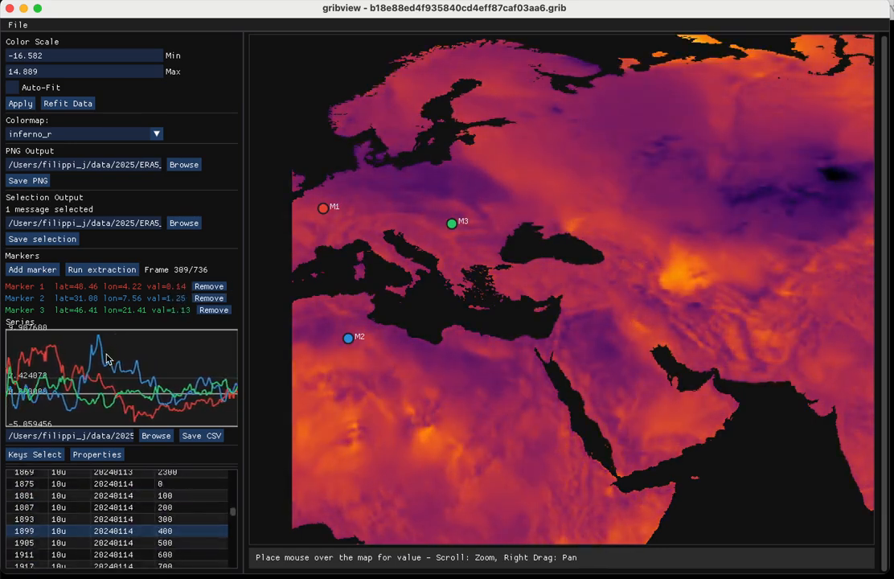
{"action": "key", "text": "Down"}
{"action": "key", "text": "Down"}
{"action": "key", "text": "Down"}
{"action": "key", "text": "Down"}
{"action": "key", "text": "Down"}
{"action": "key", "text": "Down"}
{"action": "key", "text": "Down"}
{"action": "key", "text": "Down"}
{"action": "key", "text": "Down"}
{"action": "key", "text": "Down"}
{"action": "key", "text": "Down"}
{"action": "key", "text": "Down"}
{"action": "key", "text": "Down"}
{"action": "key", "text": "Down"}
{"action": "key", "text": "Down"}
{"action": "key", "text": "Down"}
{"action": "key", "text": "Down"}
{"action": "key", "text": "Down"}
{"action": "key", "text": "Down"}
{"action": "key", "text": "Down"}
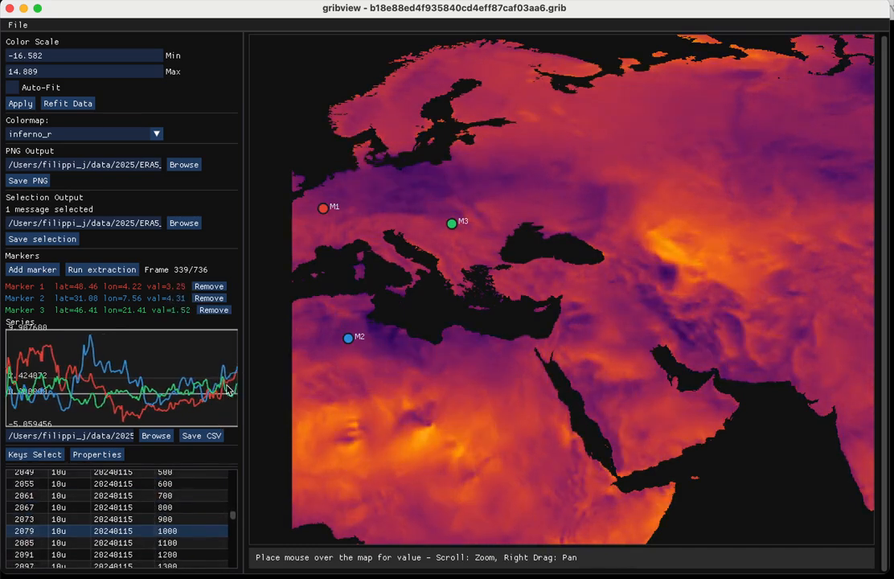
{"action": "key", "text": "Down"}
{"action": "key", "text": "Down"}
{"action": "key", "text": "Down"}
{"action": "key", "text": "Down"}
{"action": "key", "text": "Down"}
{"action": "key", "text": "Down"}
{"action": "key", "text": "Down"}
{"action": "key", "text": "Down"}
{"action": "key", "text": "Down"}
{"action": "key", "text": "Down"}
{"action": "key", "text": "Down"}
{"action": "key", "text": "Down"}
{"action": "key", "text": "Down"}
{"action": "key", "text": "Down"}
{"action": "key", "text": "Down"}
{"action": "key", "text": "Down"}
{"action": "key", "text": "Down"}
{"action": "key", "text": "Down"}
{"action": "key", "text": "Down"}
{"action": "key", "text": "Down"}
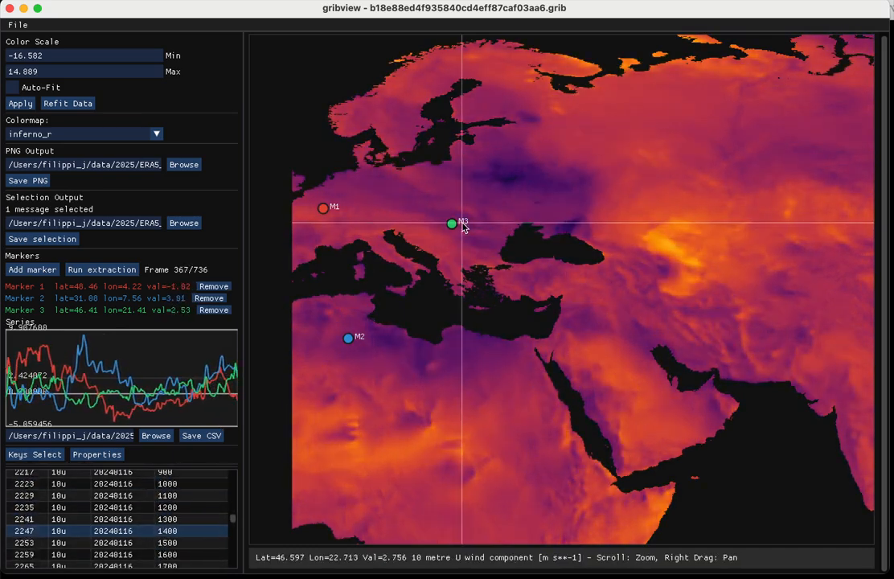
- Move marker M3 slightly west to about lat 46.75, lon 20.24
{"action": "scroll", "coordinate": [455, 233], "scroll_direction": "up", "scroll_amount": 5}
{"action": "key", "text": "Down"}
{"action": "key", "text": "Down"}
{"action": "key", "text": "Down"}
{"action": "key", "text": "Down"}
{"action": "key", "text": "Down"}
{"action": "key", "text": "Down"}
{"action": "key", "text": "Down"}
{"action": "key", "text": "Down"}
{"action": "key", "text": "Down"}
{"action": "key", "text": "Down"}
{"action": "key", "text": "Down"}
{"action": "key", "text": "Down"}
{"action": "key", "text": "Down"}
{"action": "key", "text": "Down"}
{"action": "key", "text": "Down"}
{"action": "key", "text": "Down"}
{"action": "key", "text": "Down"}
{"action": "key", "text": "Down"}
{"action": "key", "text": "Down"}
{"action": "key", "text": "Down"}
{"action": "scroll", "coordinate": [456, 238], "scroll_direction": "up", "scroll_amount": 5}
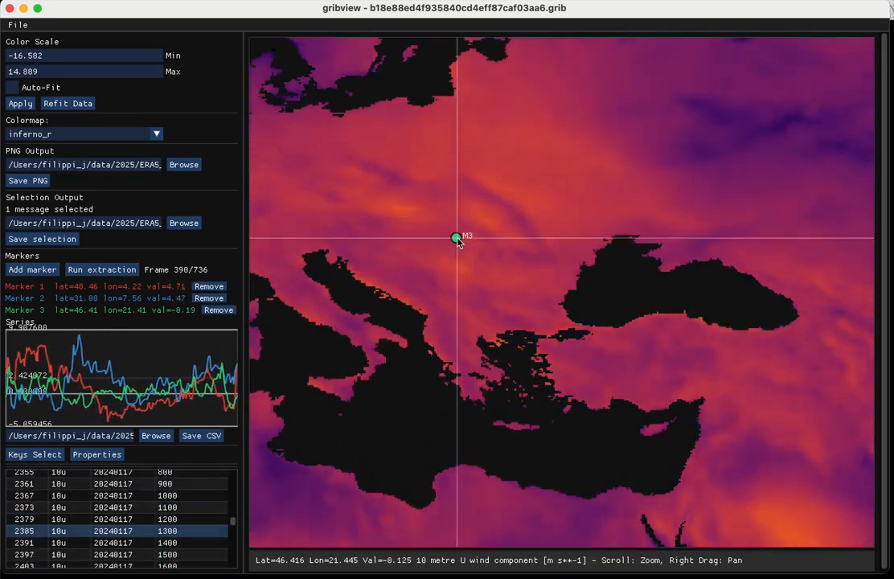
{"action": "key", "text": "Down"}
{"action": "key", "text": "Down"}
{"action": "key", "text": "Down"}
{"action": "key", "text": "Down"}
{"action": "key", "text": "Down"}
{"action": "key", "text": "Down"}
{"action": "key", "text": "Down"}
{"action": "key", "text": "Down"}
{"action": "key", "text": "Down"}
{"action": "key", "text": "Down"}
{"action": "key", "text": "Down"}
{"action": "key", "text": "Down"}
{"action": "key", "text": "Down"}
{"action": "key", "text": "Down"}
{"action": "key", "text": "Down"}
{"action": "key", "text": "Down"}
{"action": "key", "text": "Down"}
{"action": "key", "text": "Down"}
{"action": "key", "text": "Down"}
{"action": "key", "text": "Down"}
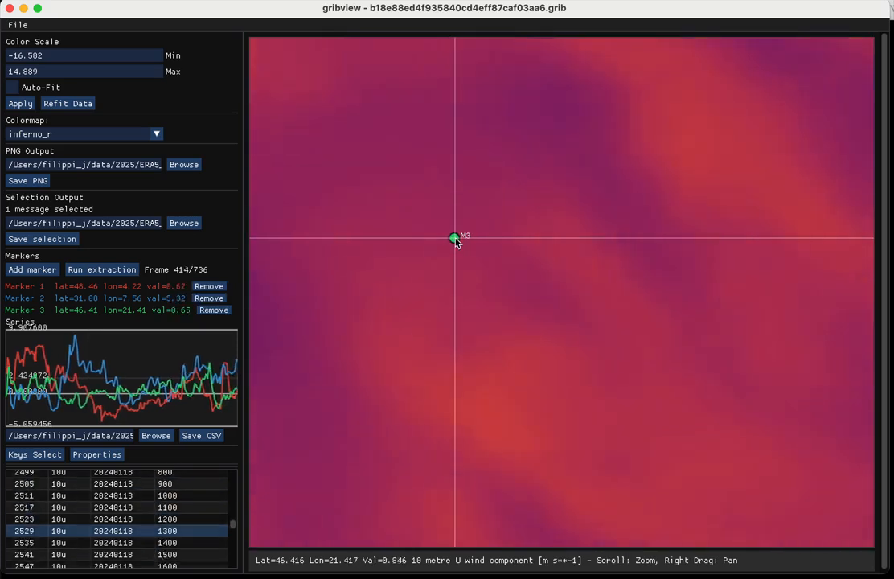
{"action": "mouse_move", "coordinate": [456, 237]}
{"action": "left_mouse_down"}
{"action": "mouse_move", "coordinate": [524, 202]}
{"action": "mouse_move", "coordinate": [481, 272]}
{"action": "mouse_move", "coordinate": [405, 347]}
{"action": "mouse_move", "coordinate": [334, 207]}
{"action": "left_mouse_up"}
{"action": "key", "text": "Down"}
{"action": "key", "text": "Down"}
{"action": "key", "text": "Down"}
{"action": "key", "text": "Down"}
{"action": "key", "text": "Down"}
{"action": "key", "text": "Down"}
{"action": "key", "text": "Down"}
{"action": "key", "text": "Down"}
{"action": "key", "text": "Down"}
{"action": "key", "text": "Down"}
{"action": "key", "text": "Down"}
{"action": "key", "text": "Down"}
{"action": "key", "text": "Down"}
{"action": "key", "text": "Down"}
{"action": "key", "text": "Down"}
{"action": "key", "text": "Down"}
{"action": "key", "text": "Down"}
{"action": "key", "text": "Down"}
{"action": "key", "text": "Down"}
{"action": "key", "text": "Down"}
{"action": "key", "text": "Down"}
{"action": "key", "text": "Down"}
{"action": "key", "text": "Down"}
{"action": "key", "text": "Down"}
{"action": "key", "text": "Down"}
{"action": "key", "text": "Down"}
{"action": "key", "text": "Down"}
{"action": "key", "text": "Down"}
{"action": "key", "text": "Down"}
{"action": "key", "text": "Down"}
{"action": "key", "text": "Down"}
{"action": "key", "text": "Down"}
{"action": "key", "text": "Down"}
{"action": "key", "text": "Down"}
{"action": "key", "text": "Down"}
{"action": "key", "text": "Down"}
{"action": "key", "text": "Down"}
{"action": "key", "text": "Down"}
{"action": "key", "text": "Down"}
{"action": "key", "text": "Down"}
{"action": "key", "text": "Down"}
{"action": "key", "text": "Down"}
{"action": "key", "text": "Down"}
{"action": "key", "text": "Down"}
{"action": "key", "text": "Down"}
{"action": "key", "text": "Down"}
{"action": "key", "text": "Down"}
{"action": "key", "text": "Down"}
{"action": "key", "text": "Down"}
{"action": "key", "text": "Down"}
{"action": "key", "text": "Down"}
{"action": "key", "text": "Down"}
{"action": "key", "text": "Down"}
{"action": "key", "text": "Down"}
{"action": "key", "text": "Down"}
{"action": "key", "text": "Down"}
{"action": "key", "text": "Down"}
{"action": "key", "text": "Down"}
{"action": "key", "text": "Down"}
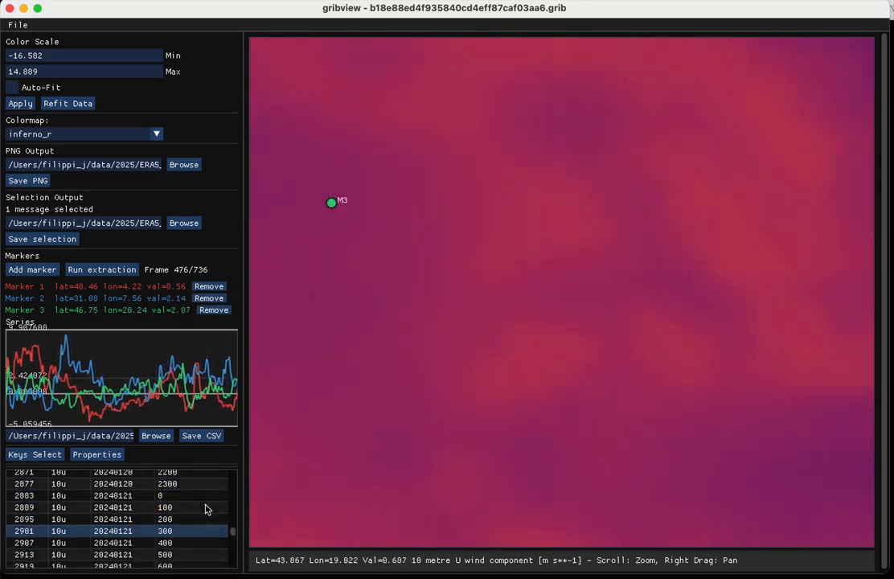
- Watch the marker series and map as the extraction runs through the remaining frames
{"action": "key", "text": "Down"}
{"action": "key", "text": "Down"}
{"action": "key", "text": "Down"}
{"action": "key", "text": "Down"}
{"action": "key", "text": "Down"}
{"action": "key", "text": "Down"}
{"action": "key", "text": "Down"}
{"action": "key", "text": "Down"}
{"action": "key", "text": "Down"}
{"action": "key", "text": "Down"}
{"action": "key", "text": "Down"}
{"action": "key", "text": "Down"}
{"action": "key", "text": "Down"}
{"action": "key", "text": "Down"}
{"action": "key", "text": "Down"}
{"action": "key", "text": "Down"}
{"action": "key", "text": "Down"}
{"action": "key", "text": "Down"}
{"action": "key", "text": "Down"}
{"action": "key", "text": "Down"}
{"action": "scroll", "coordinate": [334, 334], "scroll_direction": "down", "scroll_amount": 5}
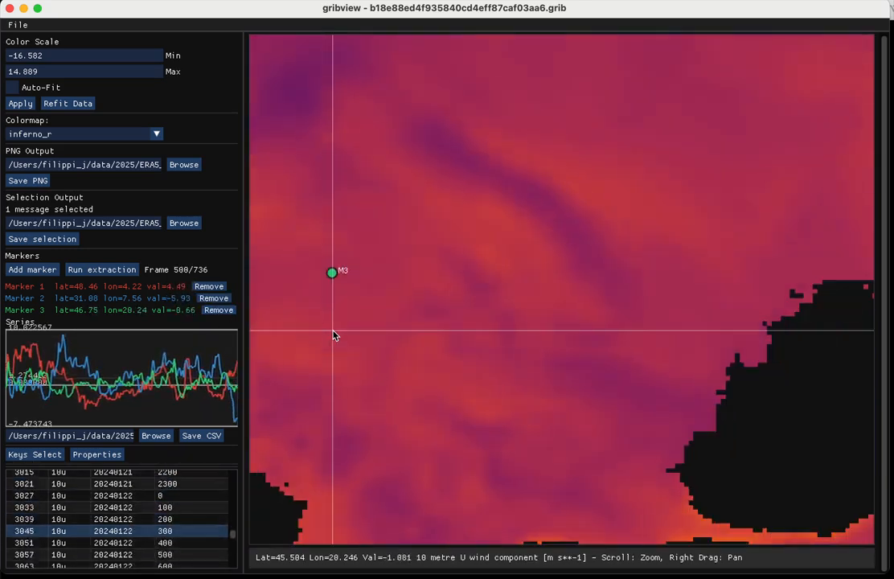
{"action": "key", "text": "Down"}
{"action": "key", "text": "Down"}
{"action": "key", "text": "Down"}
{"action": "key", "text": "Down"}
{"action": "key", "text": "Down"}
{"action": "key", "text": "Down"}
{"action": "key", "text": "Down"}
{"action": "key", "text": "Down"}
{"action": "key", "text": "Down"}
{"action": "key", "text": "Down"}
{"action": "key", "text": "Down"}
{"action": "key", "text": "Down"}
{"action": "key", "text": "Down"}
{"action": "key", "text": "Down"}
{"action": "key", "text": "Down"}
{"action": "key", "text": "Down"}
{"action": "key", "text": "Down"}
{"action": "key", "text": "Down"}
{"action": "key", "text": "Down"}
{"action": "key", "text": "Down"}
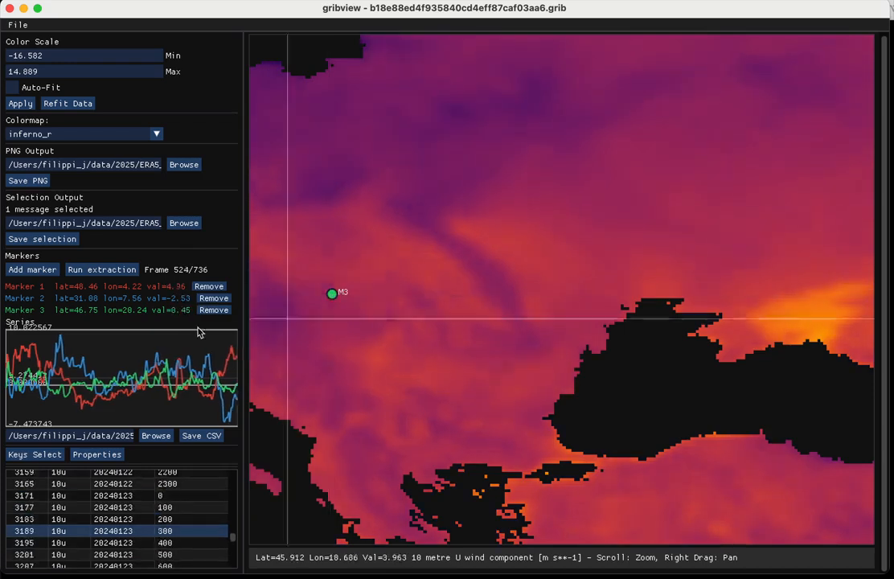
{"action": "key", "text": "Down"}
{"action": "key", "text": "Down"}
{"action": "key", "text": "Down"}
{"action": "key", "text": "Down"}
{"action": "key", "text": "Down"}
{"action": "key", "text": "Down"}
{"action": "key", "text": "Down"}
{"action": "key", "text": "Down"}
{"action": "key", "text": "Down"}
{"action": "key", "text": "Down"}
{"action": "key", "text": "Down"}
{"action": "key", "text": "Down"}
{"action": "key", "text": "Down"}
{"action": "key", "text": "Down"}
{"action": "key", "text": "Down"}
{"action": "key", "text": "Down"}
{"action": "key", "text": "Down"}
{"action": "key", "text": "Down"}
{"action": "key", "text": "Down"}
{"action": "key", "text": "Down"}
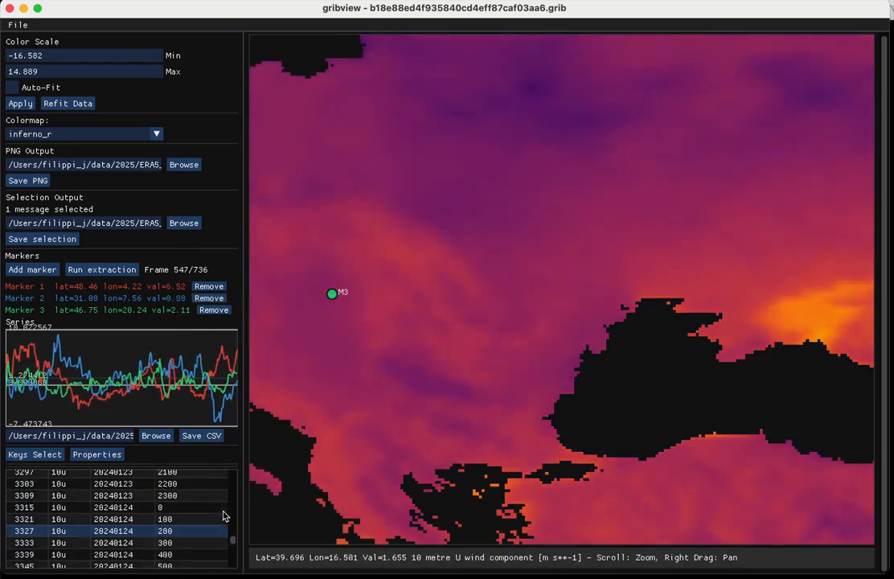
{"action": "key", "text": "Down"}
{"action": "key", "text": "Down"}
{"action": "key", "text": "Down"}
{"action": "key", "text": "Down"}
{"action": "key", "text": "Down"}
{"action": "key", "text": "Down"}
{"action": "key", "text": "Down"}
{"action": "key", "text": "Down"}
{"action": "key", "text": "Down"}
{"action": "key", "text": "Down"}
{"action": "key", "text": "Down"}
{"action": "key", "text": "Down"}
{"action": "key", "text": "Down"}
{"action": "key", "text": "Down"}
{"action": "key", "text": "Down"}
{"action": "key", "text": "Down"}
{"action": "key", "text": "Down"}
{"action": "key", "text": "Down"}
{"action": "key", "text": "Down"}
{"action": "key", "text": "Down"}
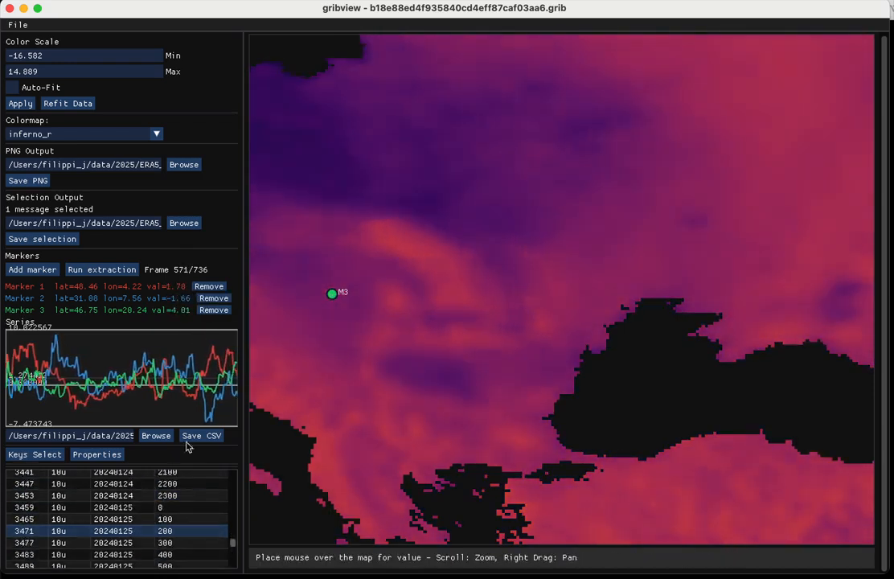
{"action": "key", "text": "Down"}
{"action": "key", "text": "Down"}
{"action": "key", "text": "Down"}
{"action": "key", "text": "Down"}
{"action": "key", "text": "Down"}
{"action": "key", "text": "Down"}
{"action": "key", "text": "Down"}
{"action": "key", "text": "Down"}
{"action": "key", "text": "Down"}
{"action": "key", "text": "Down"}
{"action": "key", "text": "Down"}
{"action": "key", "text": "Down"}
{"action": "key", "text": "Down"}
{"action": "key", "text": "Down"}
{"action": "key", "text": "Down"}
{"action": "key", "text": "Down"}
{"action": "key", "text": "Down"}
{"action": "key", "text": "Down"}
{"action": "key", "text": "Down"}
{"action": "key", "text": "Down"}
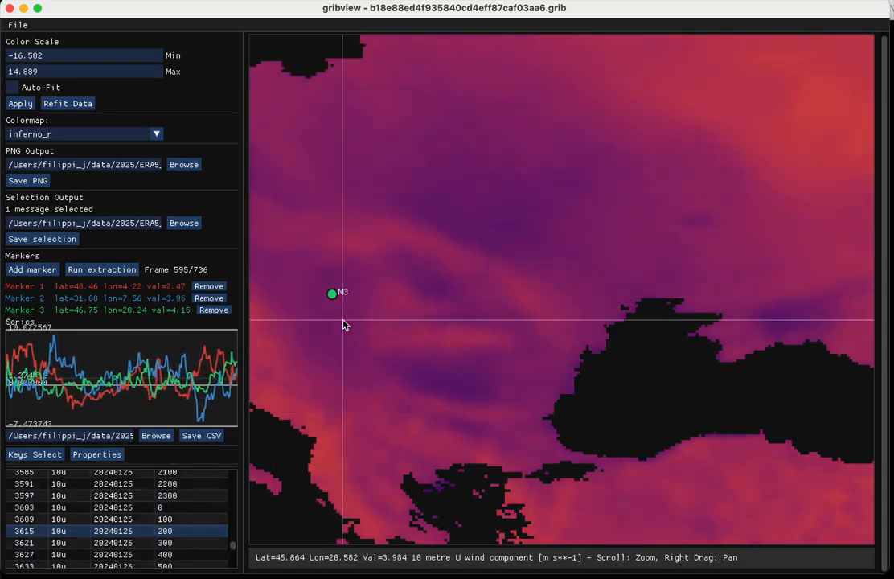
{"action": "key", "text": "Down"}
{"action": "key", "text": "Down"}
{"action": "key", "text": "Down"}
{"action": "key", "text": "Down"}
{"action": "key", "text": "Down"}
{"action": "key", "text": "Down"}
{"action": "key", "text": "Down"}
{"action": "key", "text": "Down"}
{"action": "key", "text": "Down"}
{"action": "key", "text": "Down"}
{"action": "key", "text": "Down"}
{"action": "key", "text": "Down"}
{"action": "key", "text": "Down"}
{"action": "key", "text": "Down"}
{"action": "key", "text": "Down"}
{"action": "key", "text": "Down"}
{"action": "key", "text": "Down"}
{"action": "key", "text": "Down"}
{"action": "key", "text": "Down"}
{"action": "key", "text": "Down"}
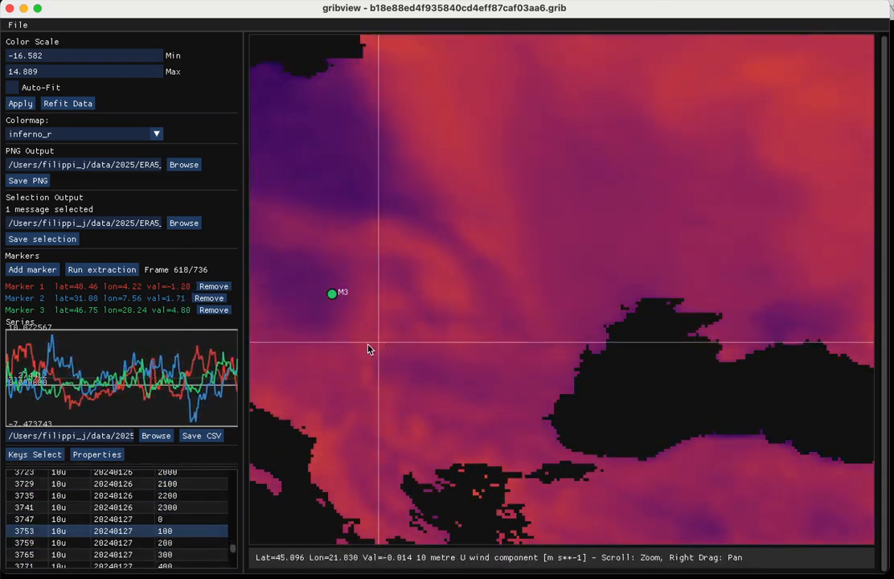
{"action": "key", "text": "Down"}
{"action": "key", "text": "Down"}
{"action": "key", "text": "Down"}
{"action": "key", "text": "Down"}
{"action": "key", "text": "Down"}
{"action": "key", "text": "Down"}
{"action": "key", "text": "Down"}
{"action": "key", "text": "Down"}
{"action": "key", "text": "Down"}
{"action": "key", "text": "Down"}
{"action": "key", "text": "Down"}
{"action": "key", "text": "Down"}
{"action": "key", "text": "Down"}
{"action": "key", "text": "Down"}
{"action": "key", "text": "Down"}
{"action": "key", "text": "Down"}
{"action": "key", "text": "Down"}
{"action": "key", "text": "Down"}
{"action": "key", "text": "Down"}
{"action": "key", "text": "Down"}
{"action": "left_click_drag", "start_coordinate": [347, 347], "coordinate": [480, 348]}
{"action": "key", "text": "Down"}
{"action": "key", "text": "Down"}
{"action": "key", "text": "Down"}
{"action": "key", "text": "Down"}
{"action": "key", "text": "Down"}
{"action": "key", "text": "Down"}
{"action": "key", "text": "Down"}
{"action": "key", "text": "Down"}
{"action": "key", "text": "Down"}
{"action": "key", "text": "Down"}
{"action": "key", "text": "Down"}
{"action": "key", "text": "Down"}
{"action": "key", "text": "Down"}
{"action": "key", "text": "Down"}
{"action": "key", "text": "Down"}
{"action": "key", "text": "Down"}
{"action": "key", "text": "Down"}
{"action": "key", "text": "Down"}
{"action": "key", "text": "Down"}
{"action": "key", "text": "Down"}
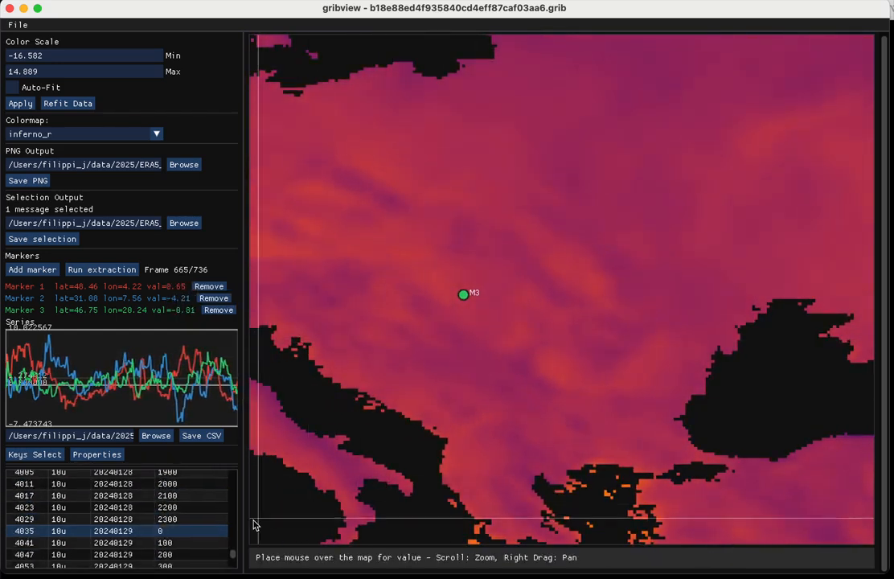
{"action": "key", "text": "Down"}
{"action": "key", "text": "Down"}
{"action": "key", "text": "Down"}
{"action": "key", "text": "Down"}
{"action": "key", "text": "Down"}
{"action": "key", "text": "Down"}
{"action": "key", "text": "Down"}
{"action": "key", "text": "Down"}
{"action": "key", "text": "Down"}
{"action": "key", "text": "Down"}
{"action": "key", "text": "Down"}
{"action": "key", "text": "Down"}
{"action": "key", "text": "Down"}
{"action": "key", "text": "Down"}
{"action": "key", "text": "Down"}
{"action": "key", "text": "Down"}
{"action": "key", "text": "Down"}
{"action": "key", "text": "Down"}
{"action": "key", "text": "Down"}
{"action": "key", "text": "Down"}
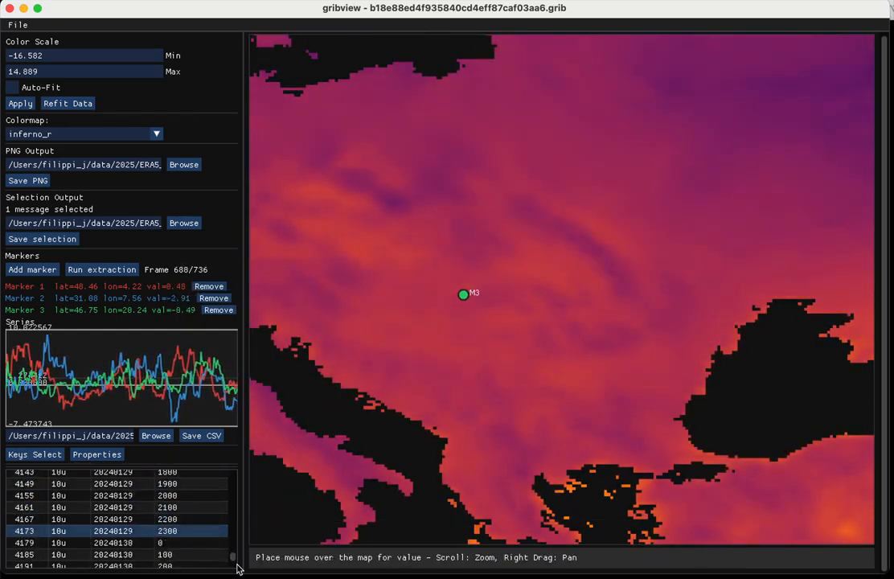
{"action": "key", "text": "Down"}
{"action": "key", "text": "Down"}
{"action": "key", "text": "Down"}
{"action": "key", "text": "Down"}
{"action": "key", "text": "Down"}
{"action": "key", "text": "Down"}
{"action": "key", "text": "Down"}
{"action": "key", "text": "Down"}
{"action": "key", "text": "Down"}
{"action": "key", "text": "Down"}
{"action": "key", "text": "Down"}
{"action": "key", "text": "Down"}
{"action": "key", "text": "Down"}
{"action": "key", "text": "Down"}
{"action": "key", "text": "Down"}
{"action": "key", "text": "Down"}
{"action": "key", "text": "Down"}
{"action": "key", "text": "Down"}
{"action": "key", "text": "Down"}
{"action": "key", "text": "Down"}
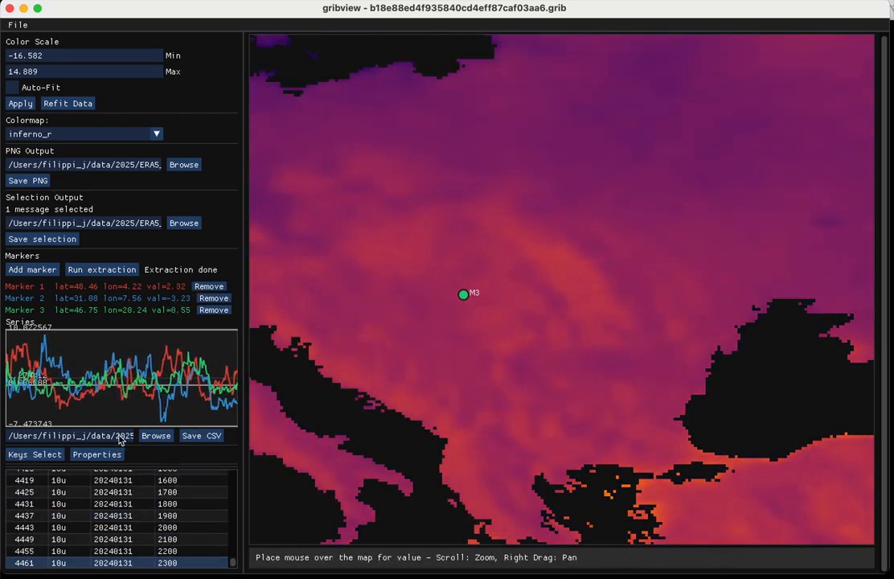
- Save the extracted marker time series as markers.csv
{"action": "left_click_drag", "start_coordinate": [118, 435], "coordinate": [146, 435]}
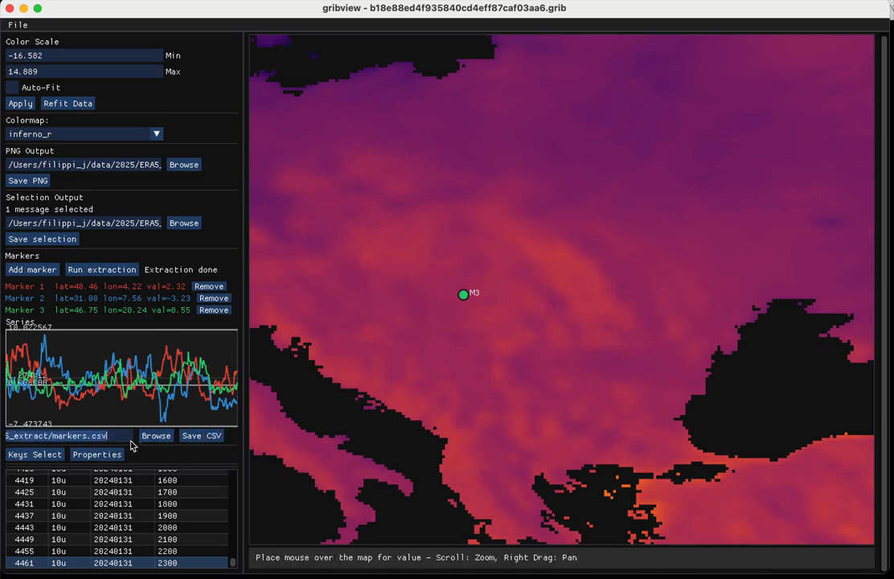
{"action": "left_click", "coordinate": [200, 437]}
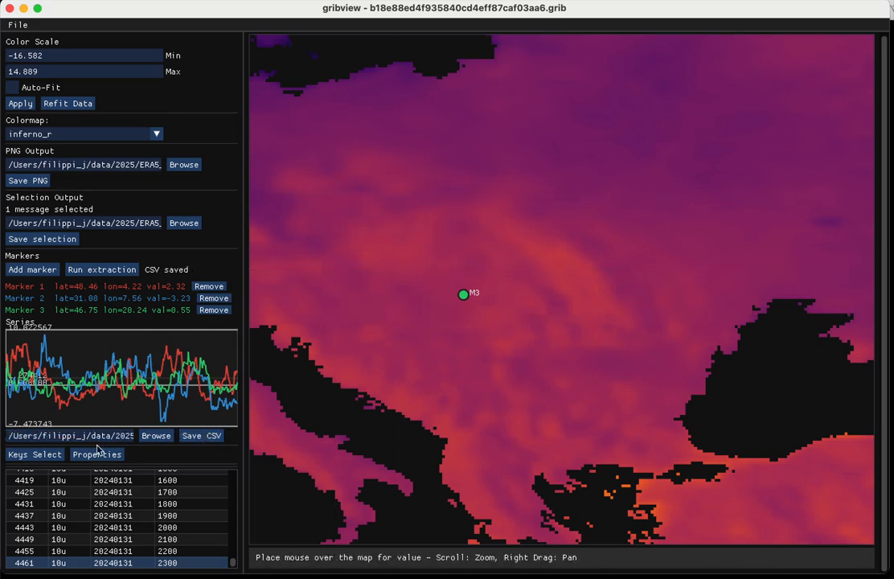
- Select message 4443 and review its properties in the Inspector before closing it
{"action": "left_click", "coordinate": [96, 527]}
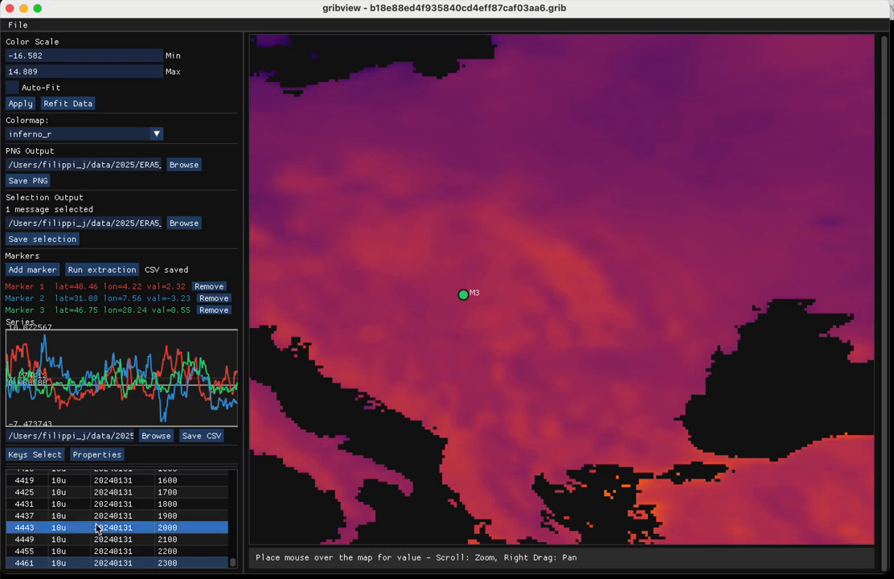
{"action": "left_click", "coordinate": [97, 454]}
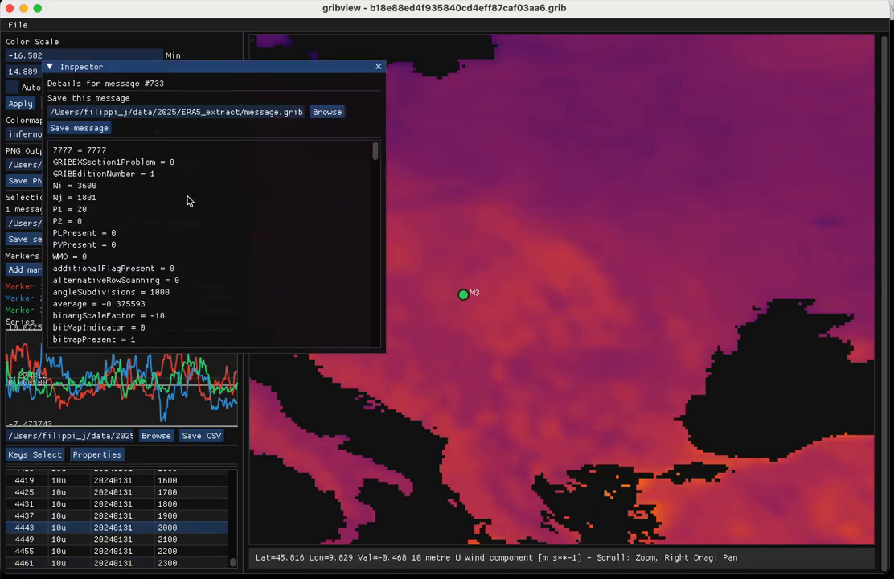
{"action": "scroll", "coordinate": [158, 234], "scroll_direction": "down", "scroll_amount": 15}
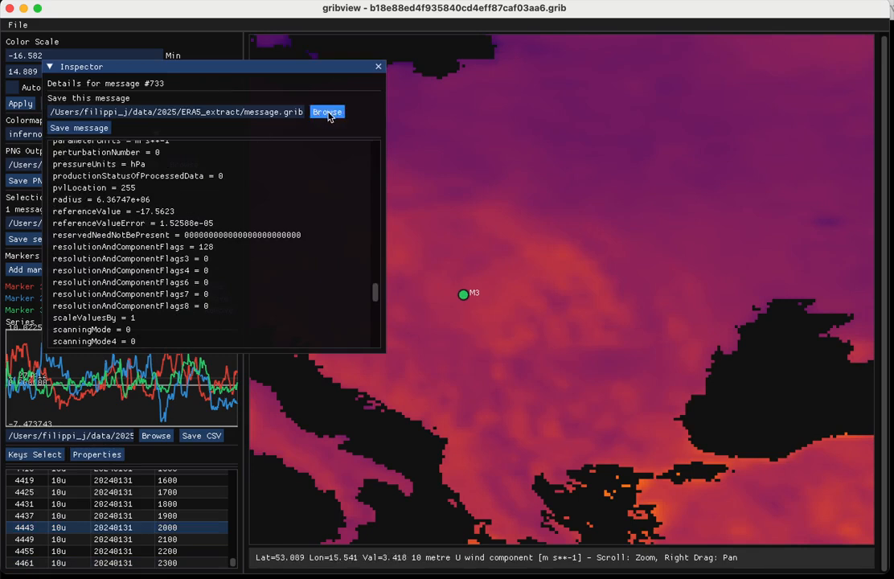
{"action": "left_click", "coordinate": [378, 66]}
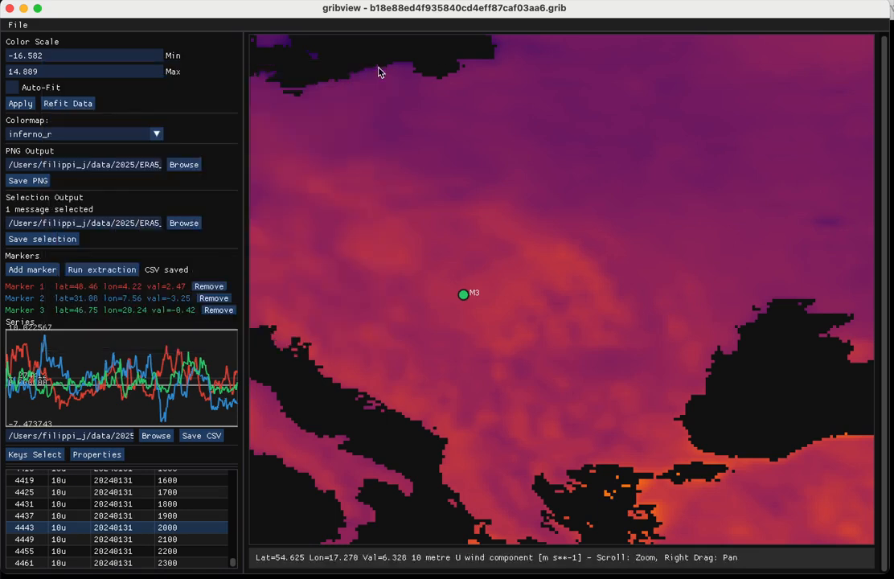
- Select the whole range of 10u messages in the message list, from the first row to the last
{"action": "scroll", "coordinate": [88, 508], "scroll_direction": "up", "scroll_amount": 20}
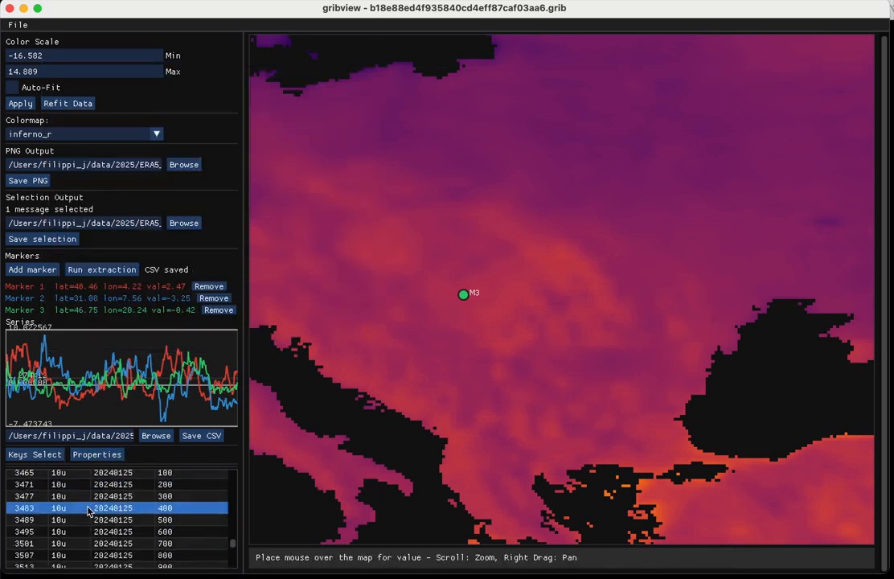
{"action": "scroll", "coordinate": [88, 508], "scroll_direction": "up", "scroll_amount": 20}
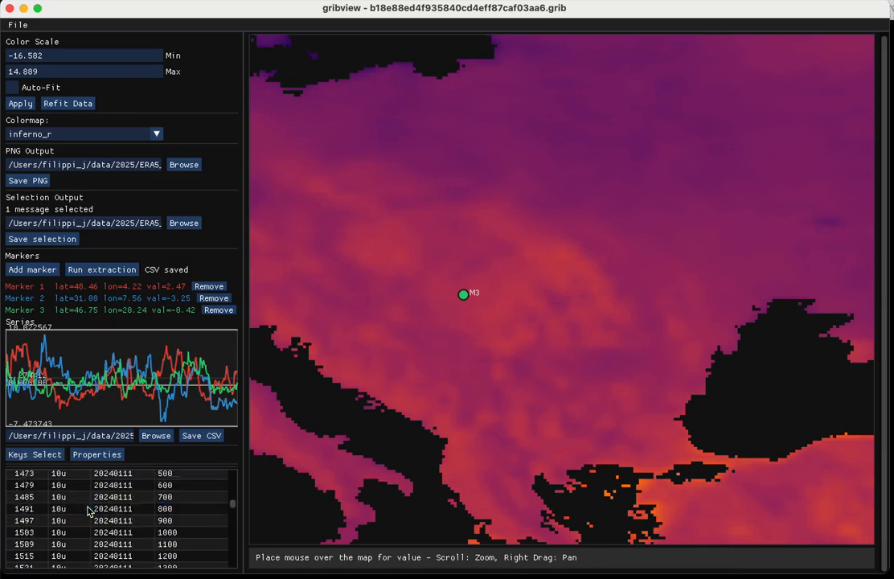
{"action": "scroll", "coordinate": [89, 511], "scroll_direction": "up", "scroll_amount": 20}
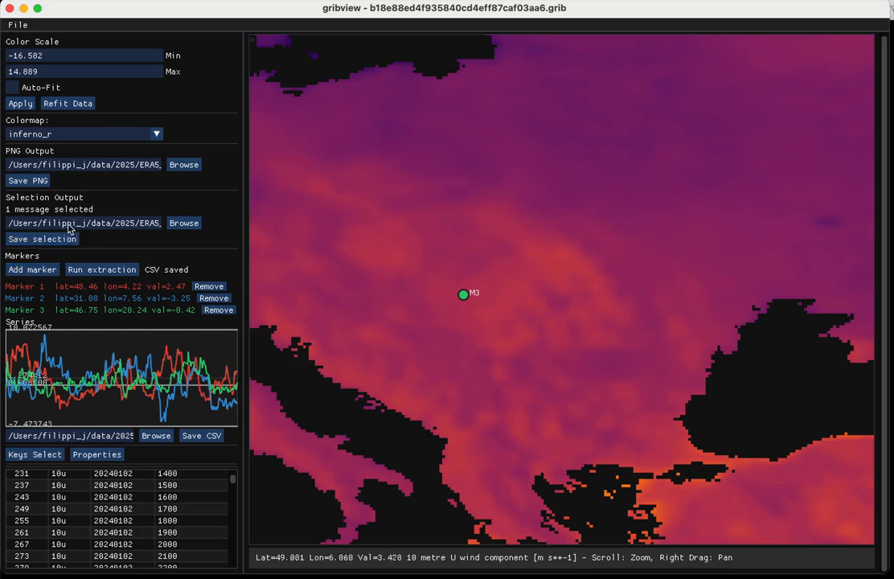
{"action": "scroll", "coordinate": [95, 489], "scroll_direction": "up", "scroll_amount": 6}
{"action": "left_click", "coordinate": [92, 492]}
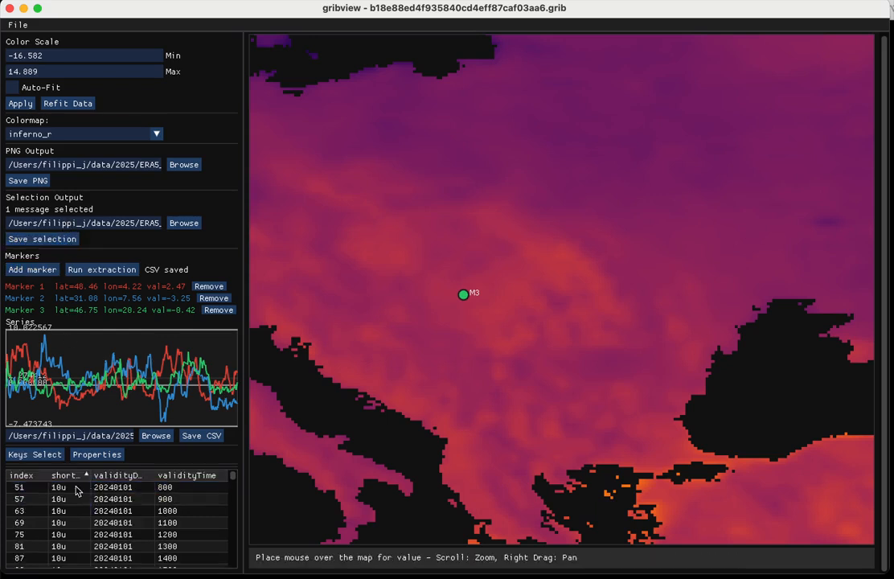
{"action": "left_click", "coordinate": [78, 489]}
{"action": "scroll", "coordinate": [98, 511], "scroll_direction": "down", "scroll_amount": 9}
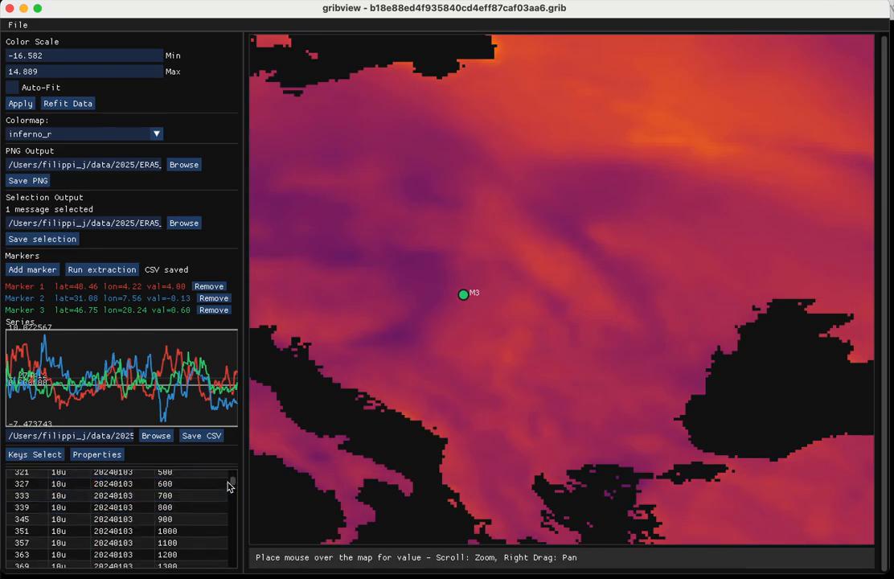
{"action": "left_click_drag", "start_coordinate": [233, 485], "coordinate": [236, 573]}
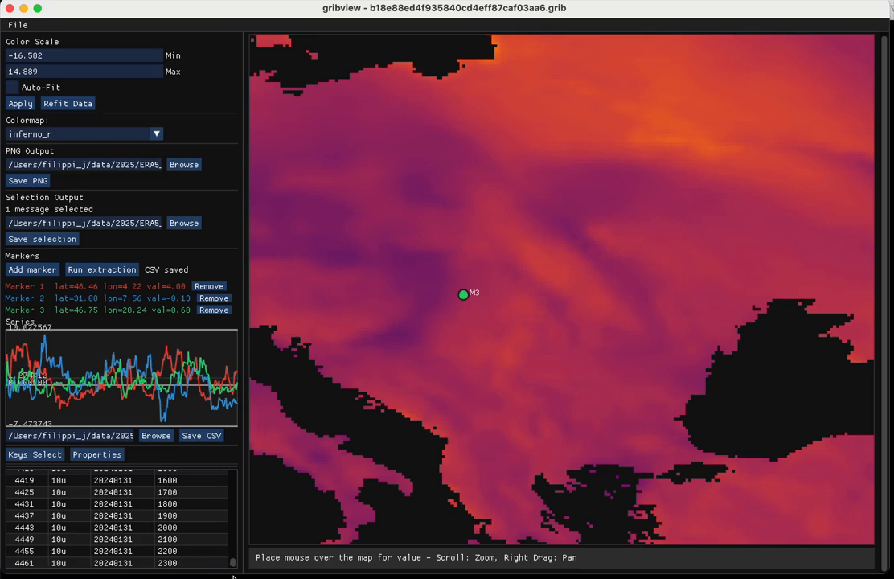
{"action": "left_click", "coordinate": [175, 563], "text": "shift"}
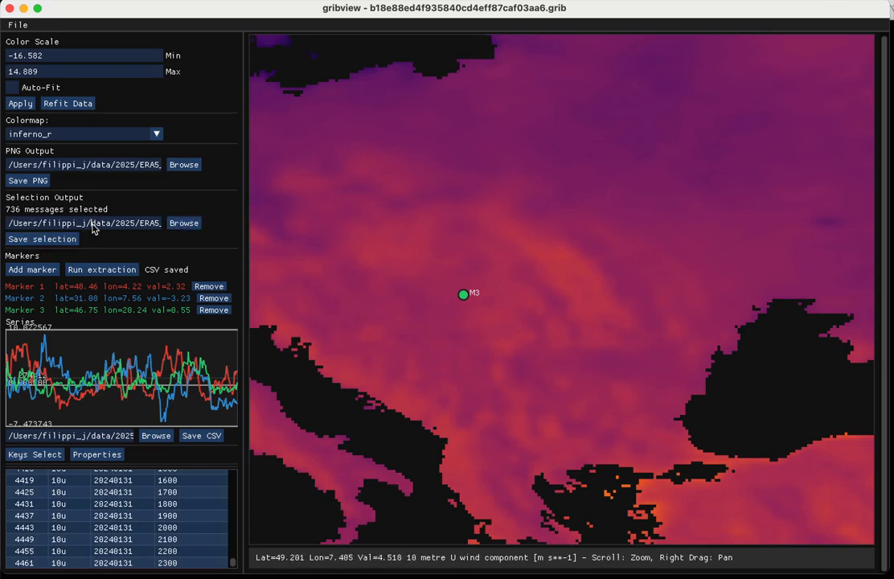
- Set the selection output file name to 10u.grib and save the selected messages
{"action": "left_click_drag", "start_coordinate": [92, 224], "coordinate": [184, 224]}
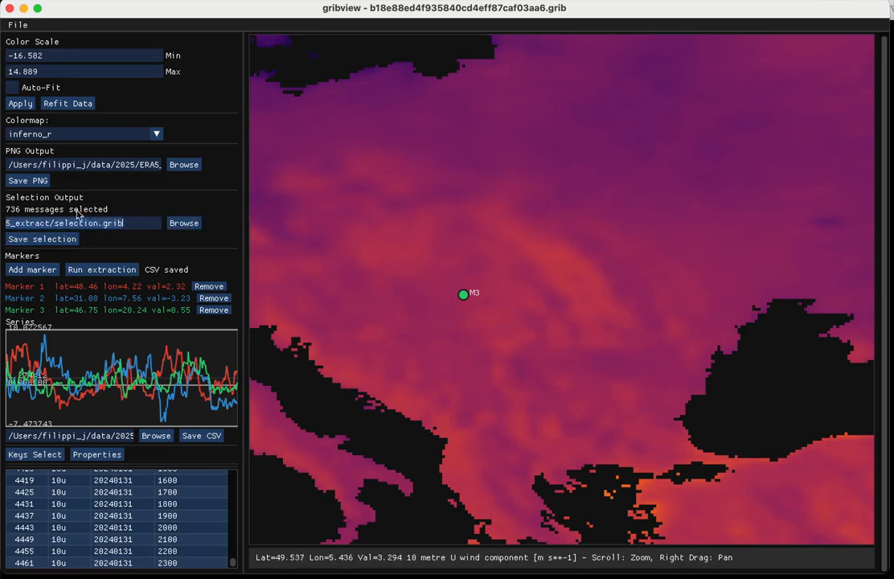
{"action": "left_click", "coordinate": [74, 223]}
{"action": "double_click", "coordinate": [86, 224]}
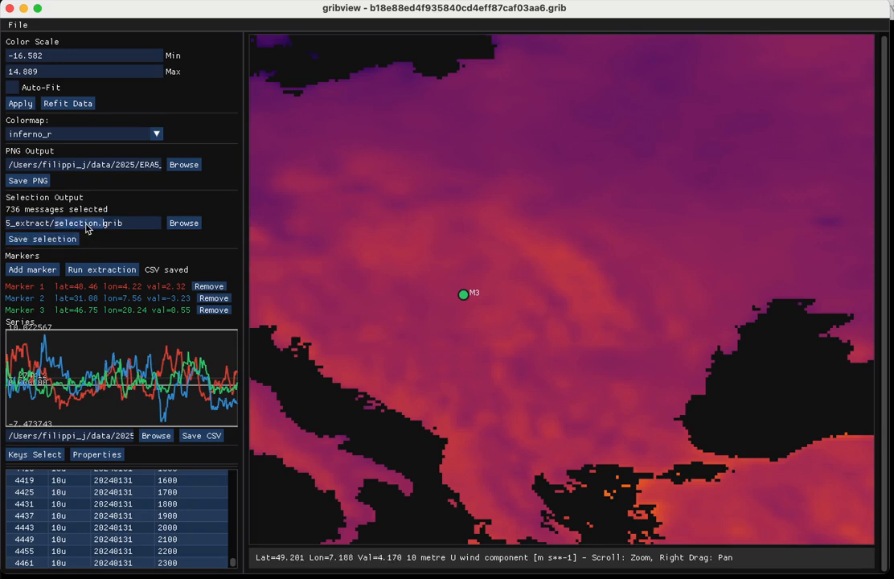
{"action": "left_click", "coordinate": [99, 224]}
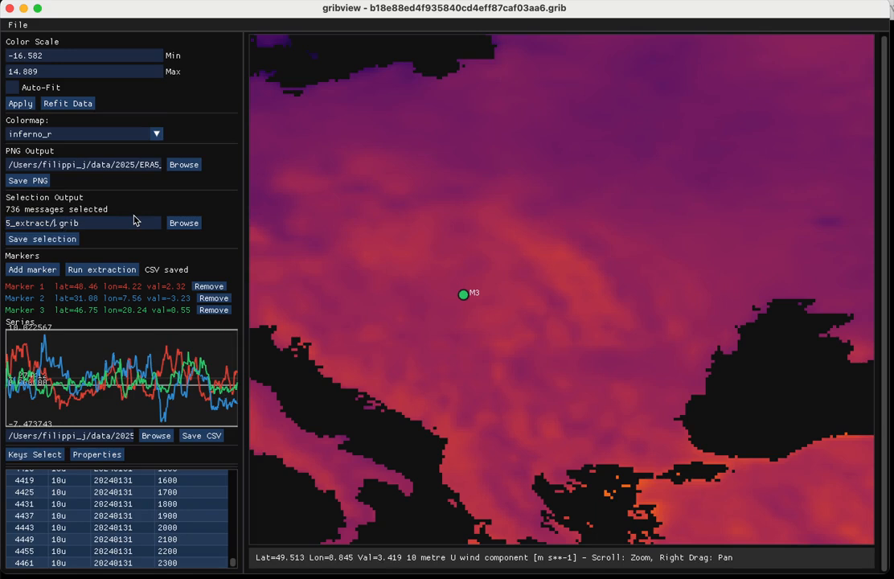
{"action": "left_click", "coordinate": [67, 239]}
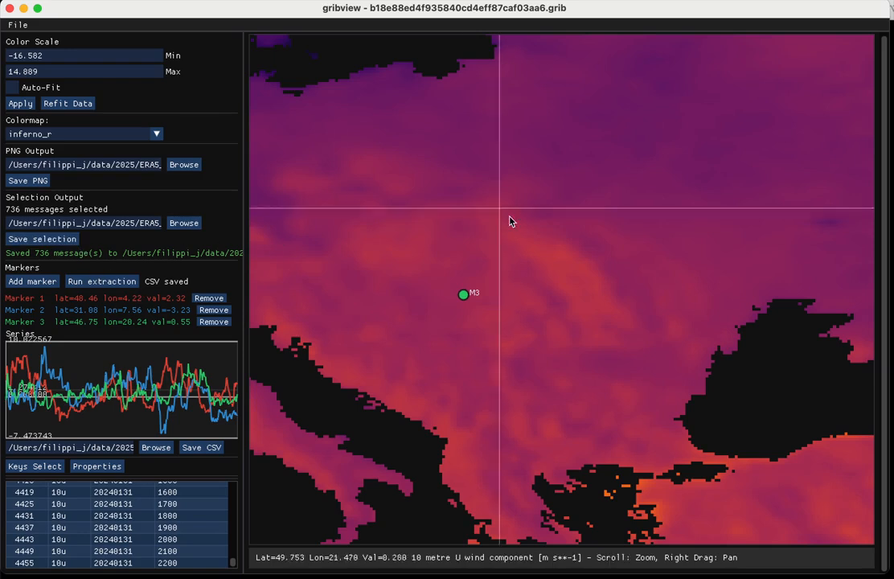
- Close gribview and list the working directory contents with ll in the terminal
{"action": "left_click", "coordinate": [10, 9]}
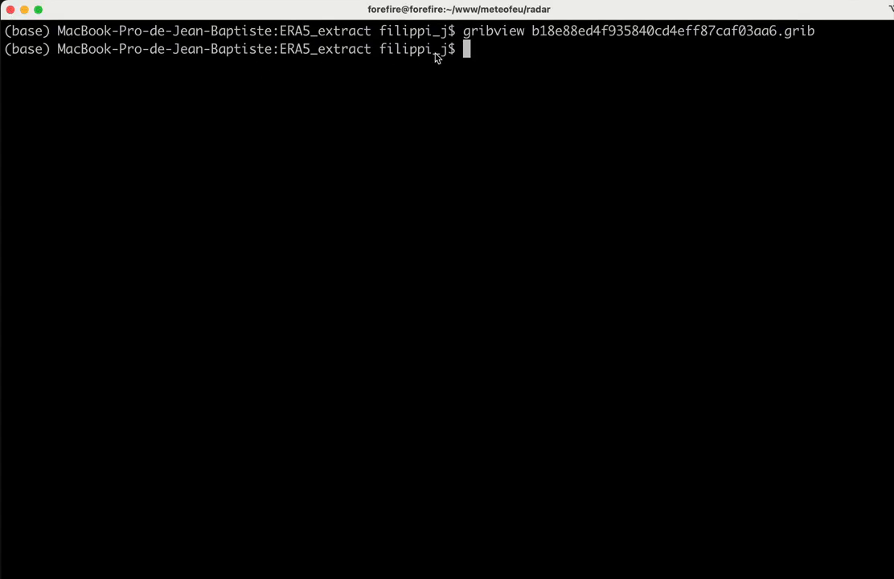
{"action": "type", "text": "ll"}
{"action": "key", "text": "Return"}
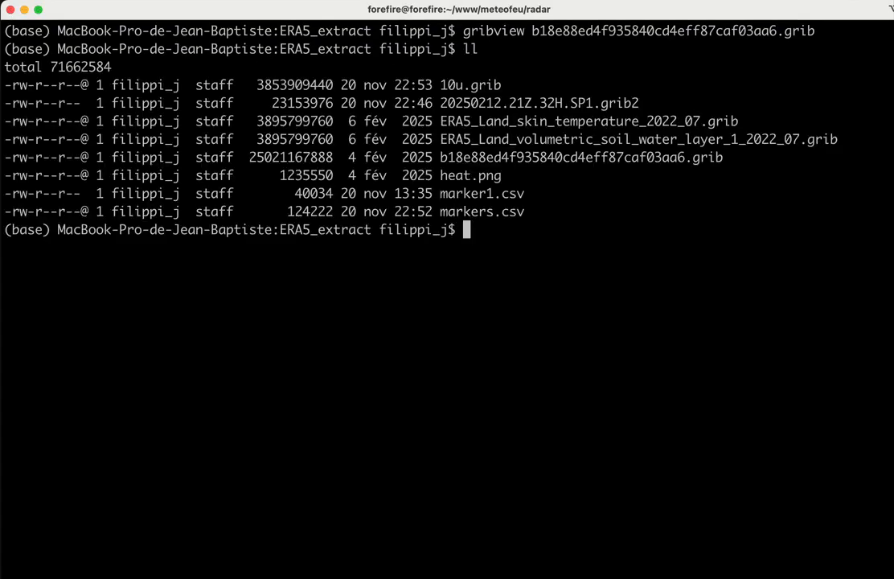
- Display the contents of markers.csv with the more command
{"action": "double_click", "coordinate": [496, 210]}
{"action": "key", "text": "super+c"}
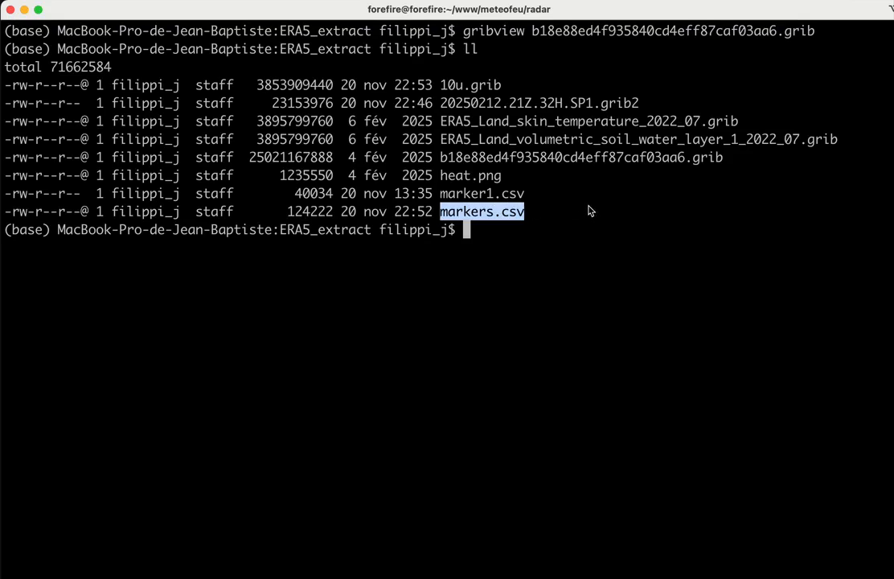
{"action": "type", "text": "more"}
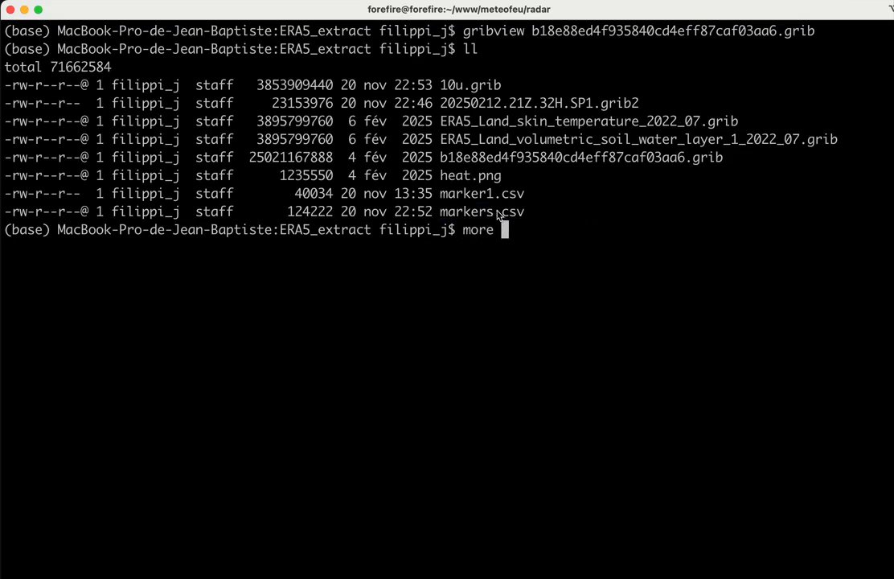
{"action": "double_click", "coordinate": [497, 212]}
{"action": "middle_click", "coordinate": [496, 212]}
{"action": "key", "text": "Return"}
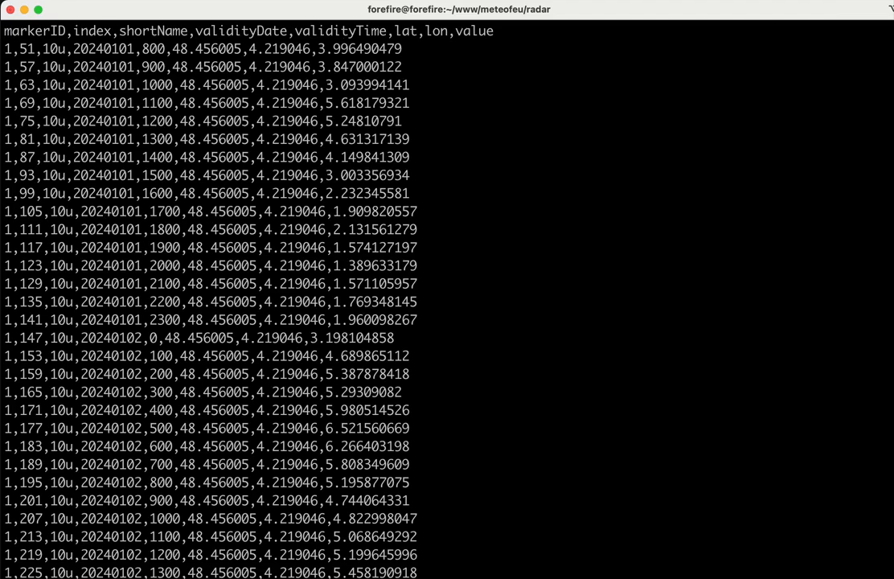
- List the directory again with ll and highlight the original GRIB file's entry
{"action": "type", "text": "ll"}
{"action": "key", "text": "Return"}
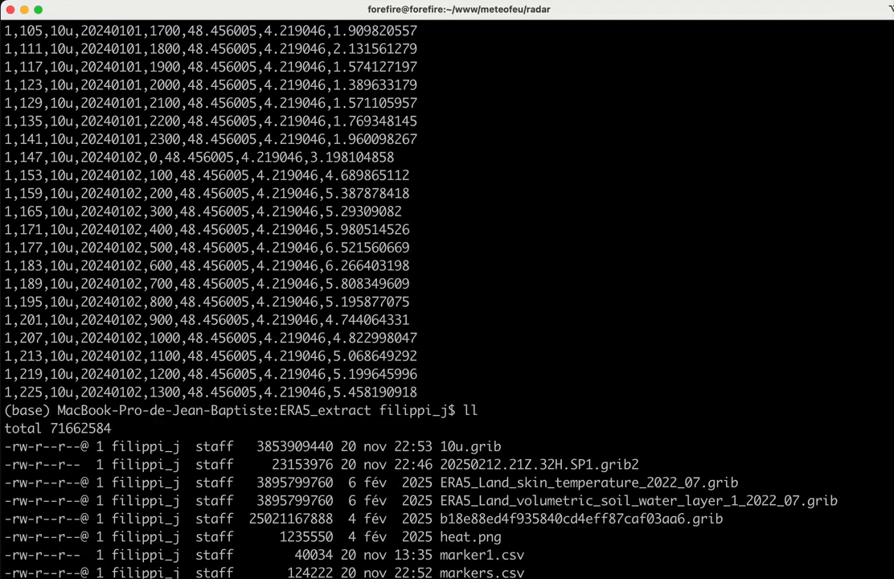
{"action": "key", "text": "Return"}
{"action": "key", "text": "Return"}
{"action": "key", "text": "Return"}
{"action": "key", "text": "Return"}
{"action": "key", "text": "Return"}
{"action": "key", "text": "Return"}
{"action": "key", "text": "Return"}
{"action": "key", "text": "Return"}
{"action": "key", "text": "Return"}
{"action": "key", "text": "Return"}
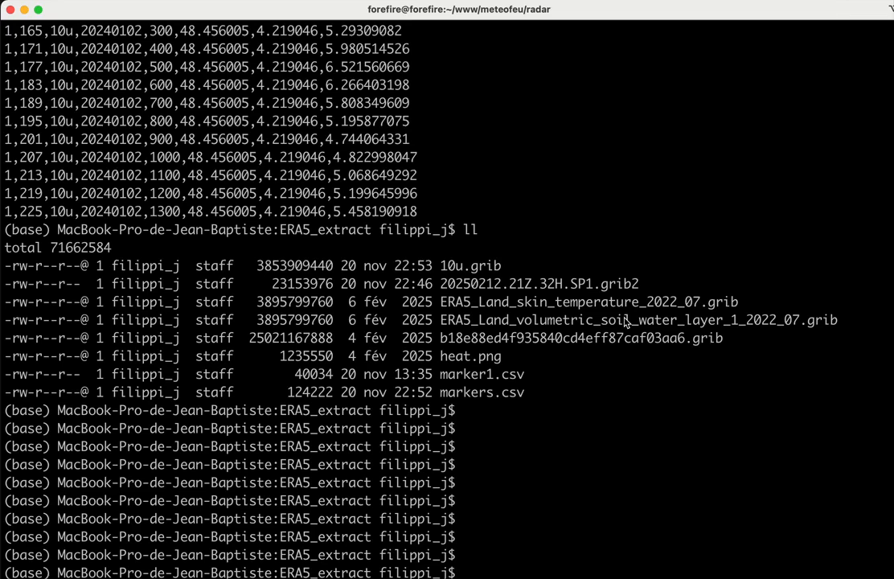
{"action": "left_click_drag", "start_coordinate": [726, 341], "coordinate": [291, 339]}
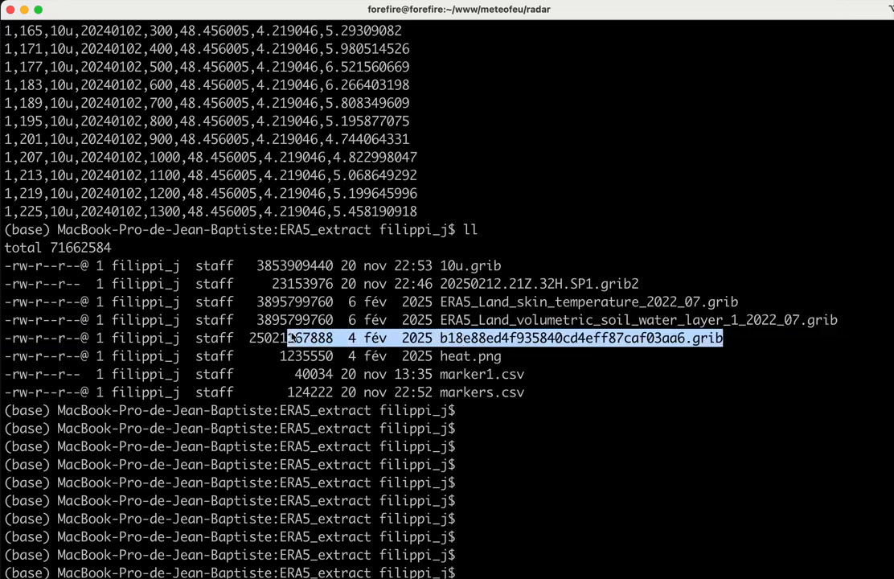
{"action": "left_click", "coordinate": [291, 338]}
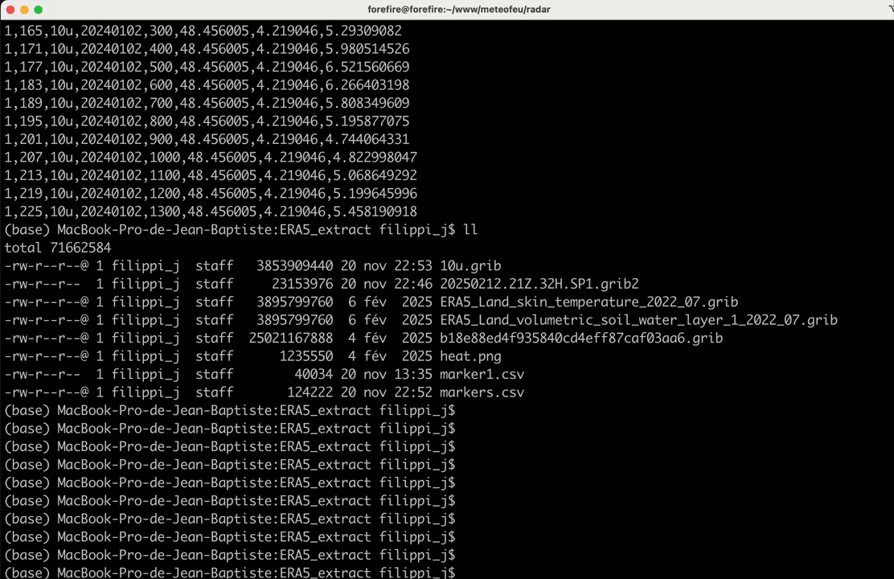
- List the directory with human-readable sizes using ls -lh and highlight the 10u.grib entry
{"action": "key", "text": "Return"}
{"action": "type", "text": "ls -lh"}
{"action": "key", "text": "Return"}
{"action": "key", "text": "Return"}
{"action": "key", "text": "Return"}
{"action": "key", "text": "Return"}
{"action": "key", "text": "Return"}
{"action": "key", "text": "Return"}
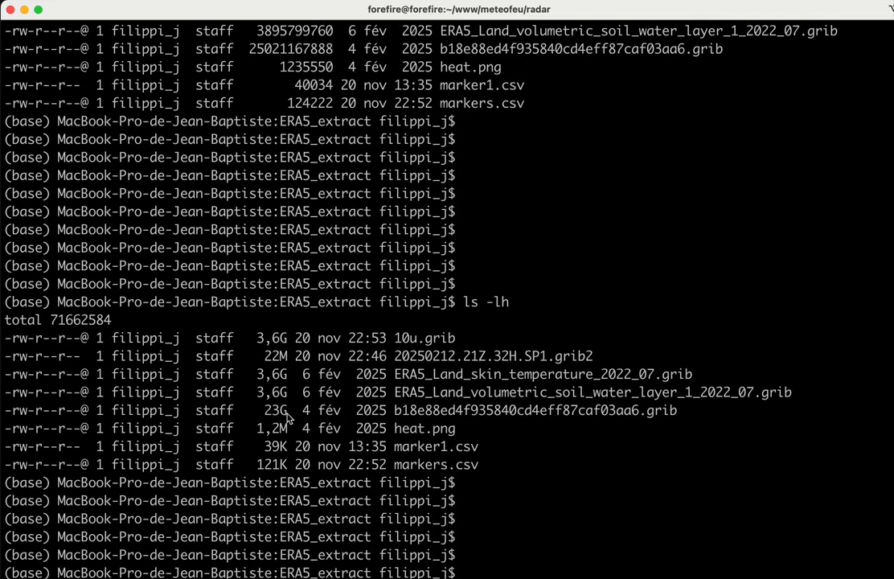
{"action": "left_click_drag", "start_coordinate": [457, 340], "coordinate": [257, 341]}
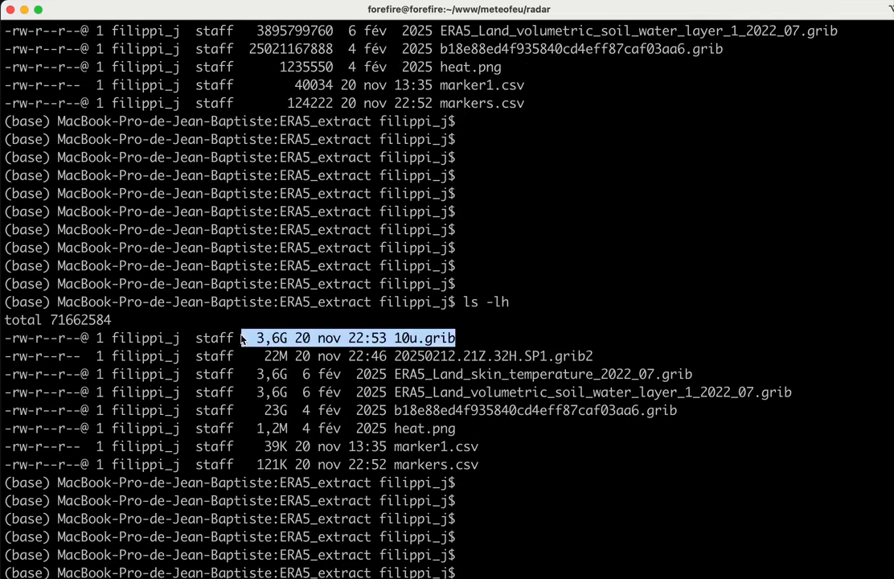
{"action": "left_click", "coordinate": [489, 403]}
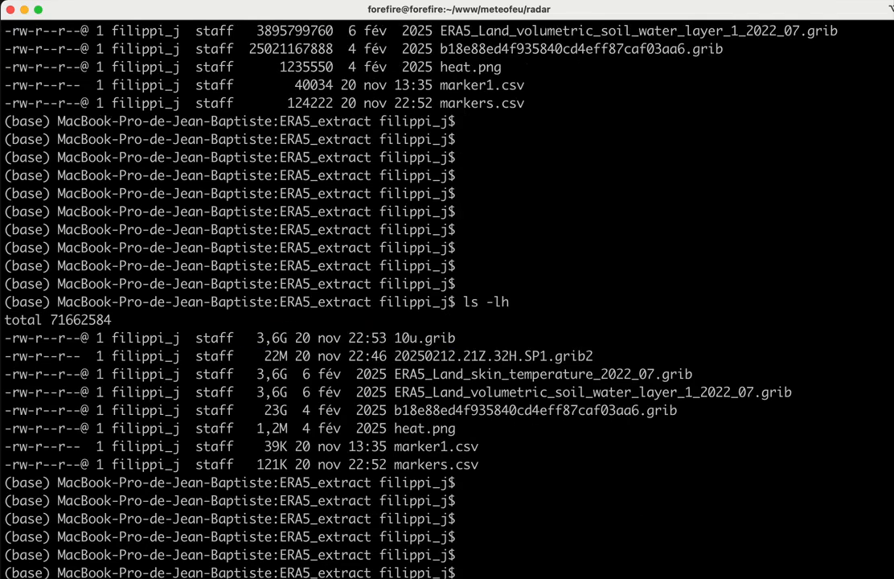
- List the directory contents in short format with ls
{"action": "left_click_drag", "start_coordinate": [580, 11], "coordinate": [577, 0]}
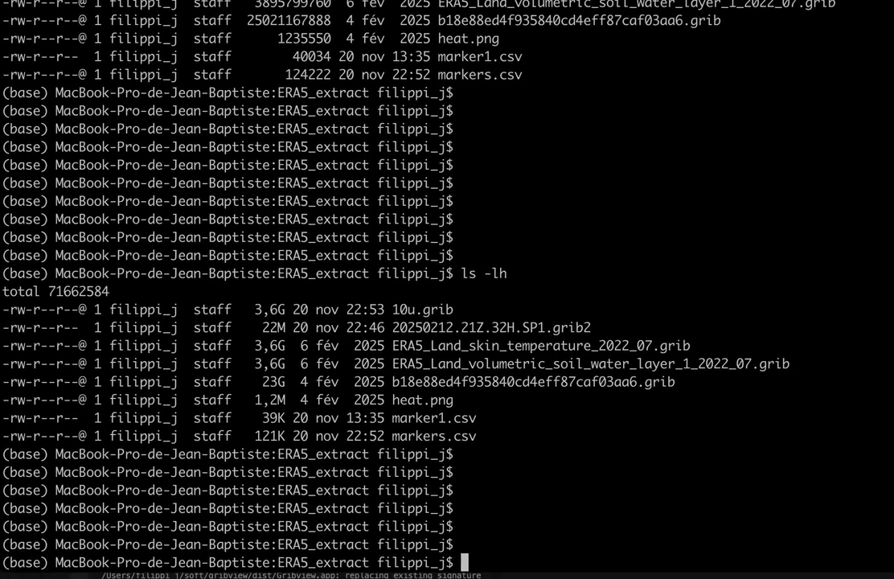
{"action": "type", "text": "ls"}
{"action": "key", "text": "Return"}
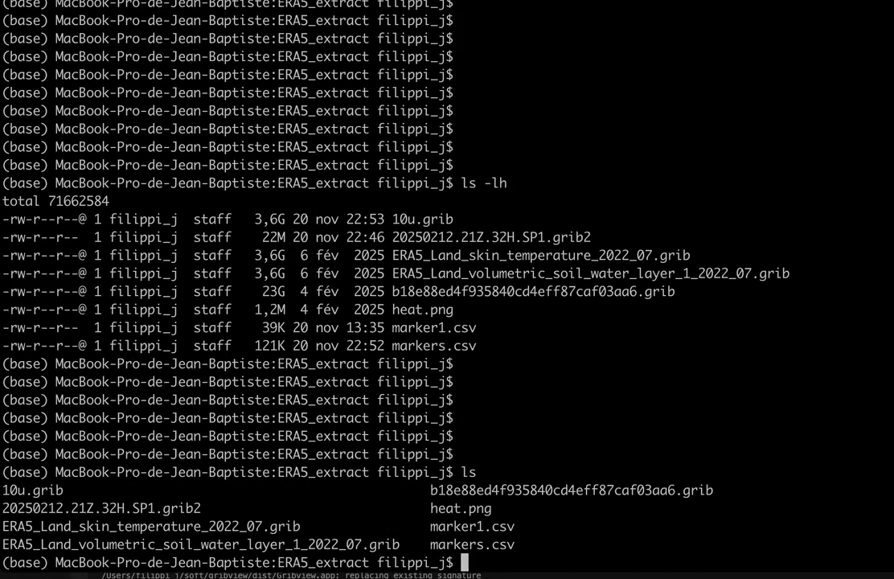
- Rerun the gribview command on the original GRIB file from the command history
{"action": "type", "text": "g"}
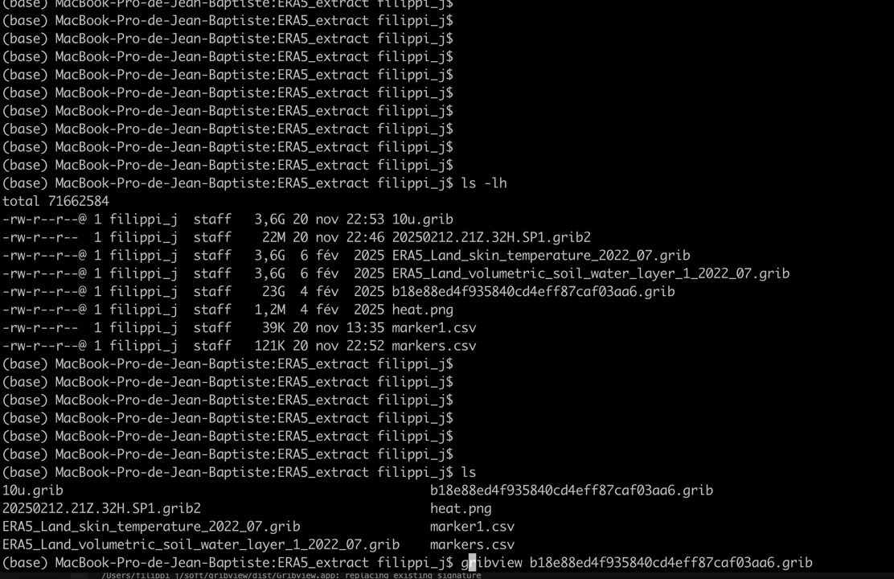
{"action": "key", "text": "Right"}
{"action": "key", "text": "Return"}
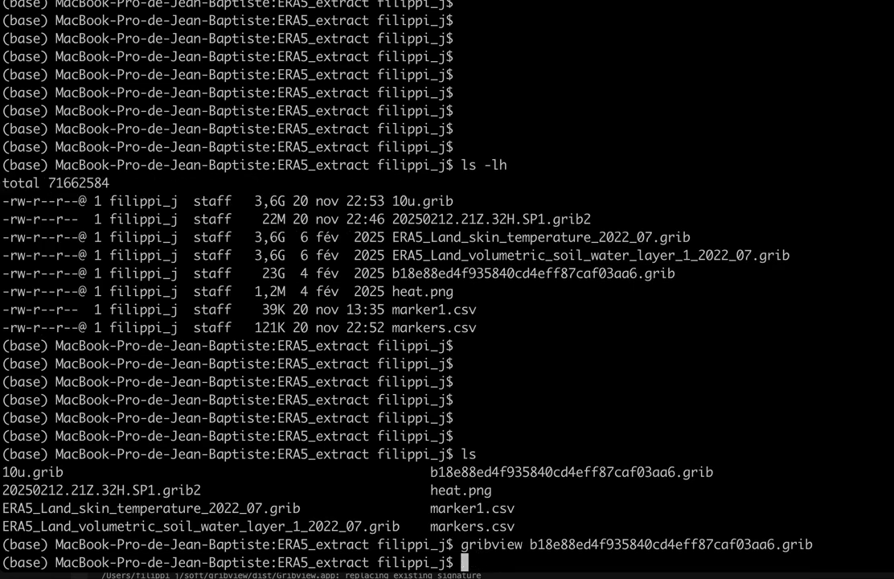
- Change to the home directory and begin a cd command toward the Applications folder
{"action": "type", "text": "cd"}
{"action": "key", "text": "Return"}
{"action": "type", "text": "cd "}
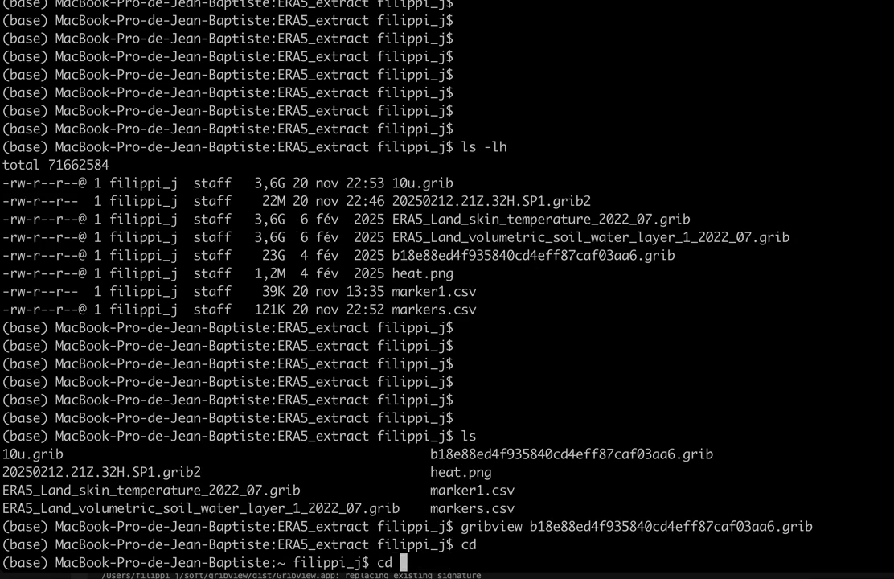
{"action": "type", "text": "Ap"}
{"action": "key", "text": "Tab"}
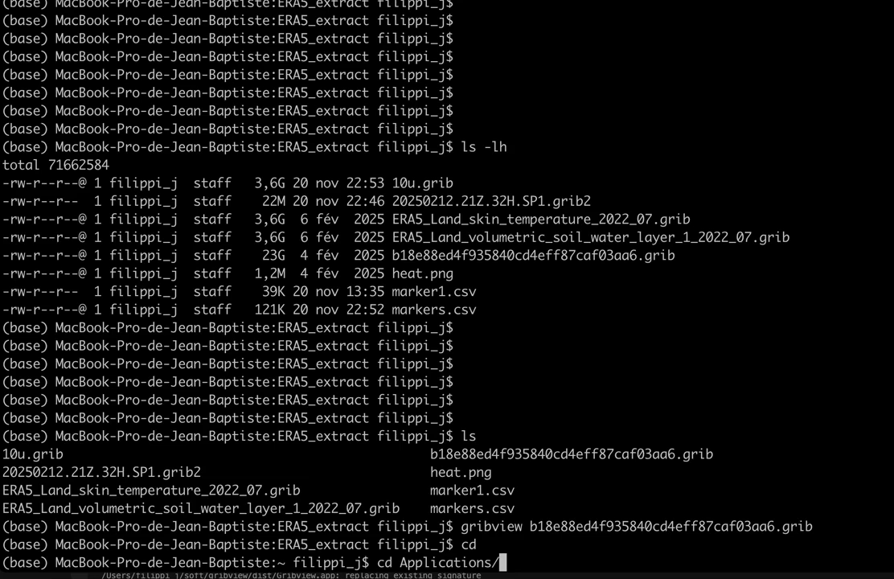
{"action": "type", "text": "Gr"}
{"action": "key", "text": "BackSpace"}
{"action": "key", "text": "BackSpace"}
{"action": "key", "text": "BackSpace"}
{"action": "key", "text": "BackSpace"}
{"action": "key", "text": "BackSpace"}
{"action": "key", "text": "BackSpace"}
{"action": "key", "text": "BackSpace"}
{"action": "key", "text": "BackSpace"}
{"action": "key", "text": "BackSpace"}
{"action": "key", "text": "BackSpace"}
{"action": "key", "text": "BackSpace"}
{"action": "key", "text": "BackSpace"}
{"action": "key", "text": "BackSpace"}
{"action": "key", "text": "BackSpace"}
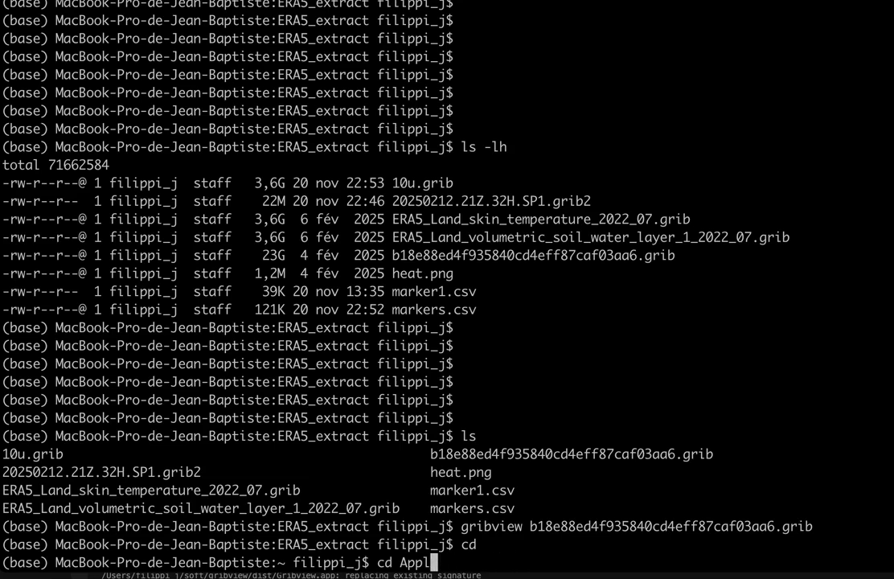
- Browse the Gribview.app bundle's Contents and Resources folders with tab completion in a cd command
{"action": "type", "text": "/A"}
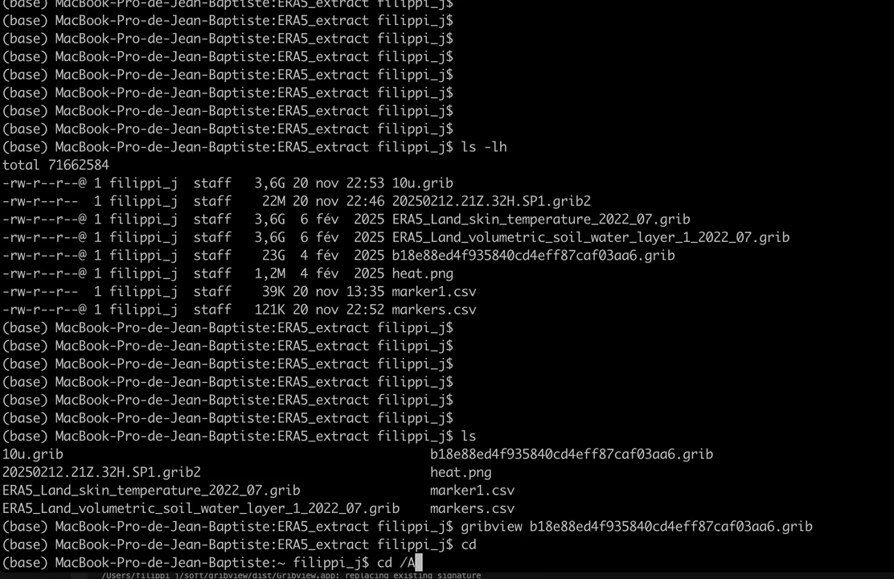
{"action": "key", "text": "Tab"}
{"action": "type", "text": "G"}
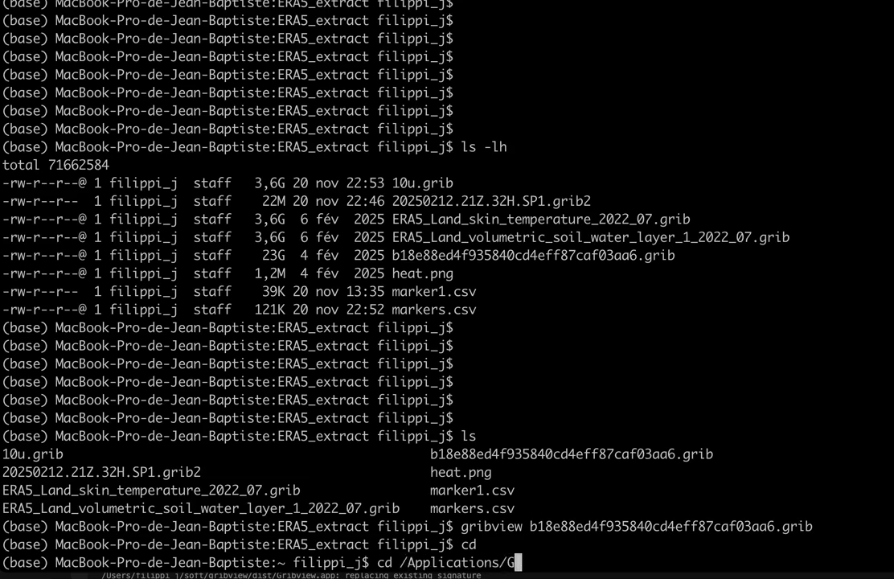
{"action": "key", "text": "Tab"}
{"action": "key", "text": "Tab"}
{"action": "key", "text": "Tab"}
{"action": "type", "text": "ri"}
{"action": "key", "text": "Tab"}
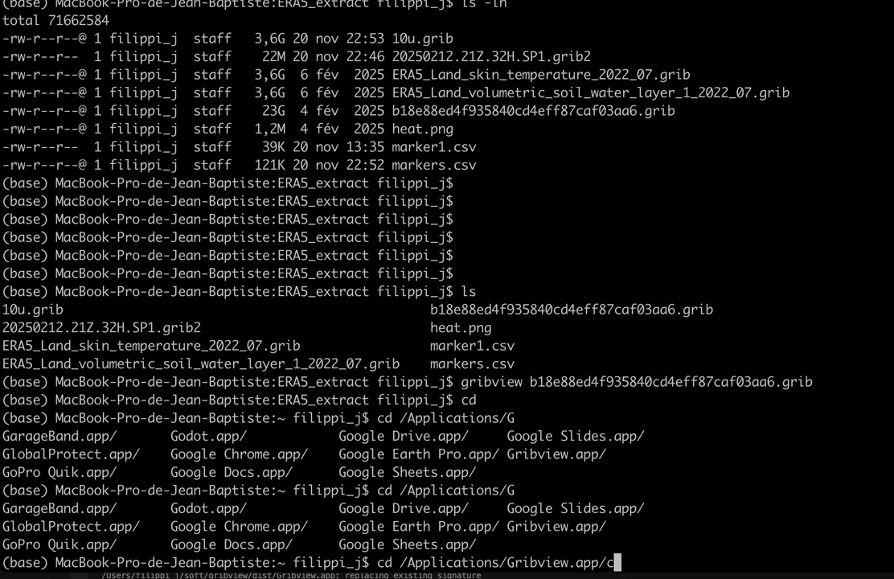
{"action": "type", "text": "C"}
{"action": "key", "text": "Tab"}
{"action": "key", "text": "Tab"}
{"action": "key", "text": "Tab"}
{"action": "key", "text": "Tab"}
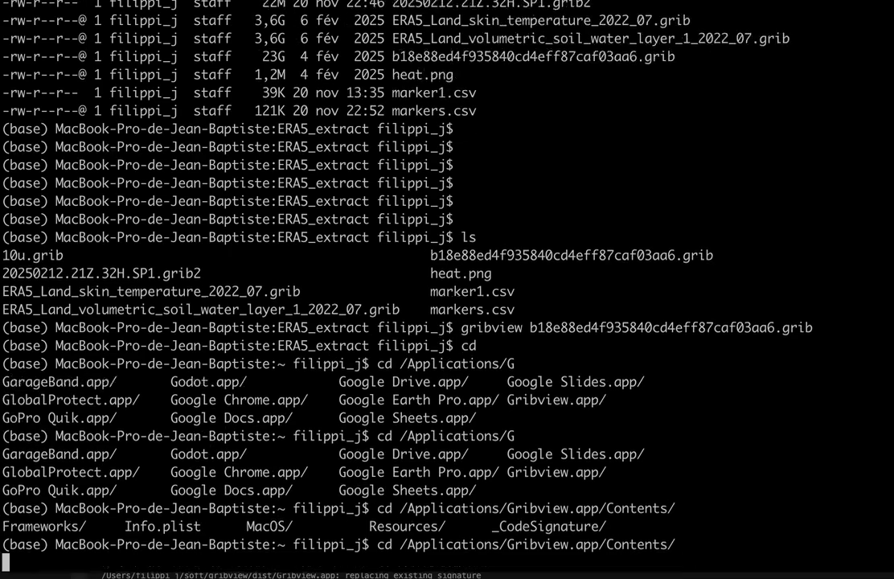
{"action": "type", "text": "R"}
{"action": "key", "text": "Tab"}
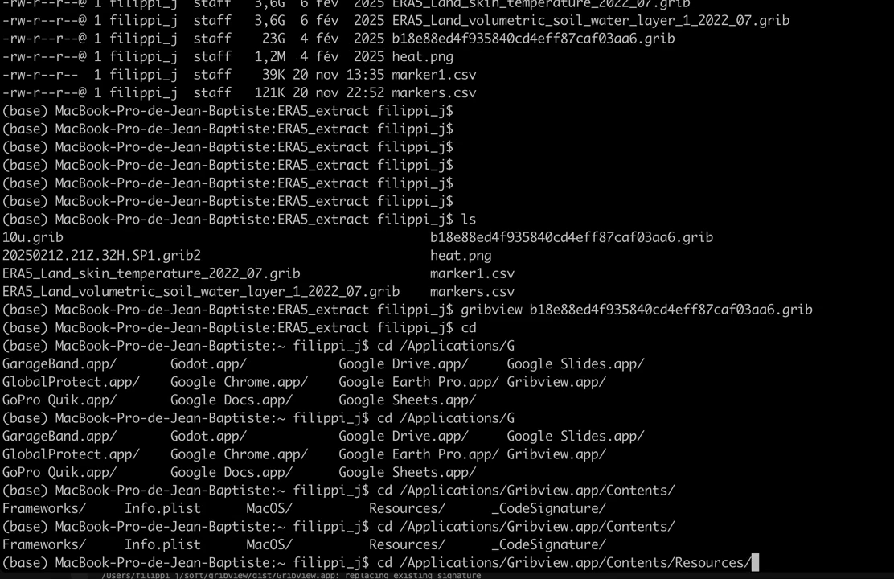
{"action": "key", "text": "Tab"}
{"action": "key", "text": "Tab"}
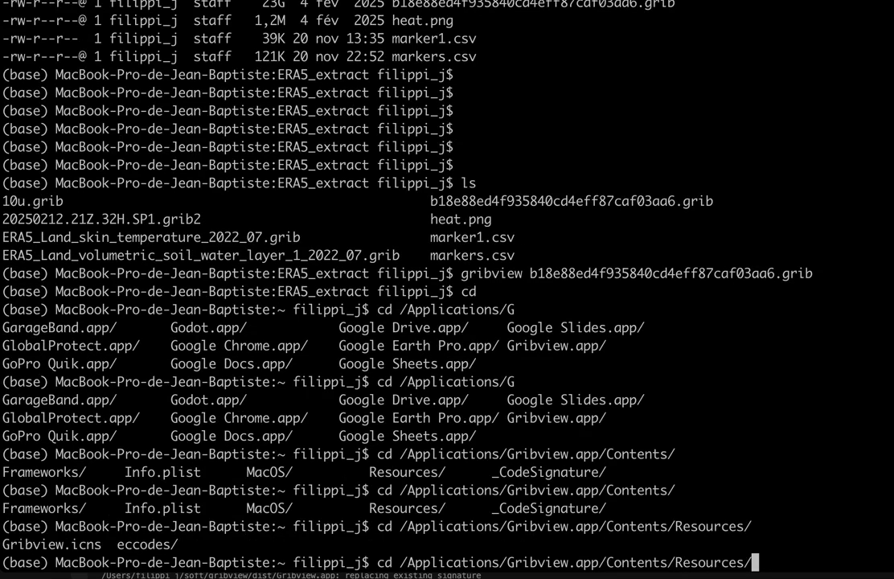
- Run the gribview executable from the bundle's Contents/MacOS folder without a file argument, then close its empty window
{"action": "key", "text": "BackSpace"}
{"action": "key", "text": "BackSpace"}
{"action": "key", "text": "BackSpace"}
{"action": "key", "text": "BackSpace"}
{"action": "key", "text": "BackSpace"}
{"action": "key", "text": "BackSpace"}
{"action": "key", "text": "BackSpace"}
{"action": "key", "text": "BackSpace"}
{"action": "key", "text": "BackSpace"}
{"action": "key", "text": "BackSpace"}
{"action": "key", "text": "Tab"}
{"action": "key", "text": "Tab"}
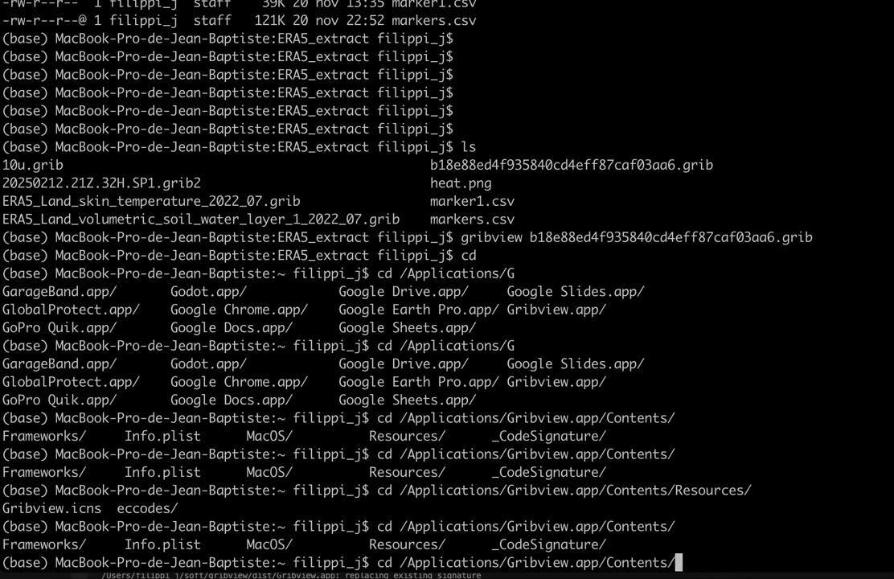
{"action": "type", "text": "M"}
{"action": "key", "text": "Tab"}
{"action": "type", "text": "g"}
{"action": "key", "text": "Tab"}
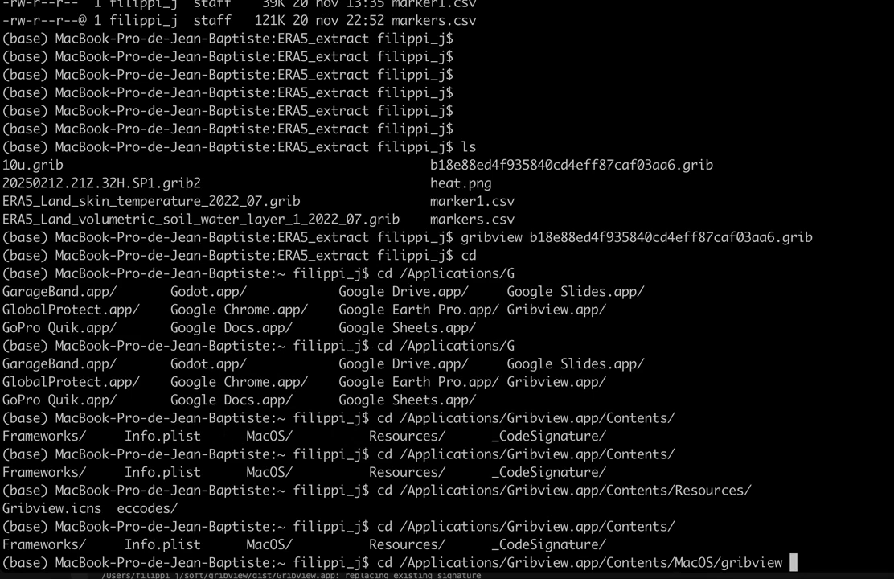
{"action": "key", "text": "Left"}
{"action": "key", "text": "Left"}
{"action": "key", "text": "Left"}
{"action": "key", "text": "Left"}
{"action": "key", "text": "Left"}
{"action": "key", "text": "Left"}
{"action": "key", "text": "Left"}
{"action": "key", "text": "Left"}
{"action": "key", "text": "Left"}
{"action": "key", "text": "Left"}
{"action": "key", "text": "Left"}
{"action": "key", "text": "Left"}
{"action": "key", "text": "Left"}
{"action": "key", "text": "Left"}
{"action": "key", "text": "Left"}
{"action": "key", "text": "Left"}
{"action": "key", "text": "Left"}
{"action": "key", "text": "Left"}
{"action": "key", "text": "Left"}
{"action": "key", "text": "Left"}
{"action": "key", "text": "Left"}
{"action": "key", "text": "Left"}
{"action": "key", "text": "Left"}
{"action": "key", "text": "Left"}
{"action": "key", "text": "Left"}
{"action": "key", "text": "Left"}
{"action": "key", "text": "Left"}
{"action": "key", "text": "Left"}
{"action": "key", "text": "Left"}
{"action": "key", "text": "Left"}
{"action": "key", "text": "Left"}
{"action": "key", "text": "Left"}
{"action": "key", "text": "Left"}
{"action": "key", "text": "Left"}
{"action": "key", "text": "Left"}
{"action": "key", "text": "Left"}
{"action": "key", "text": "Left"}
{"action": "key", "text": "Left"}
{"action": "key", "text": "Left"}
{"action": "key", "text": "Left"}
{"action": "key", "text": "Left"}
{"action": "key", "text": "Left"}
{"action": "key", "text": "Left"}
{"action": "key", "text": "Left"}
{"action": "key", "text": "Left"}
{"action": "key", "text": "Left"}
{"action": "key", "text": "Left"}
{"action": "key", "text": "BackSpace"}
{"action": "key", "text": "BackSpace"}
{"action": "key", "text": "BackSpace"}
{"action": "key", "text": "Return"}
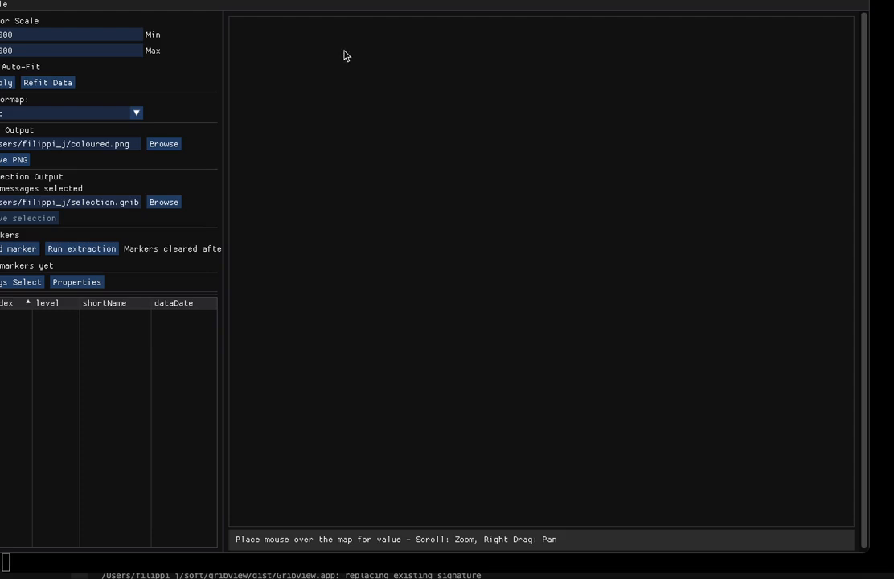
{"action": "left_click_drag", "start_coordinate": [82, 1], "coordinate": [190, 64]}
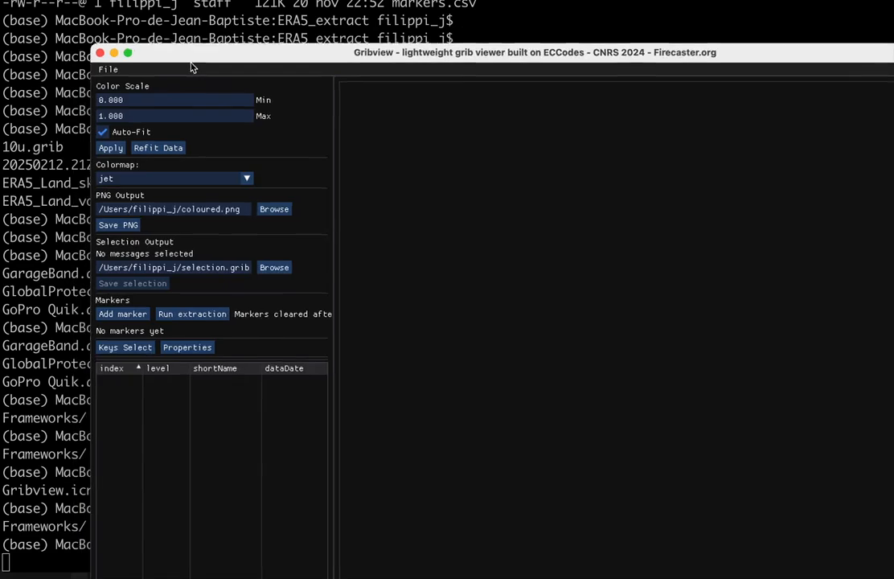
{"action": "left_click", "coordinate": [100, 53]}
- Relaunch the bundled gribview on data/2025/ERA5_extract/ERA5_Land_skin_temperature_2022_07.grib
{"action": "key", "text": "Up"}
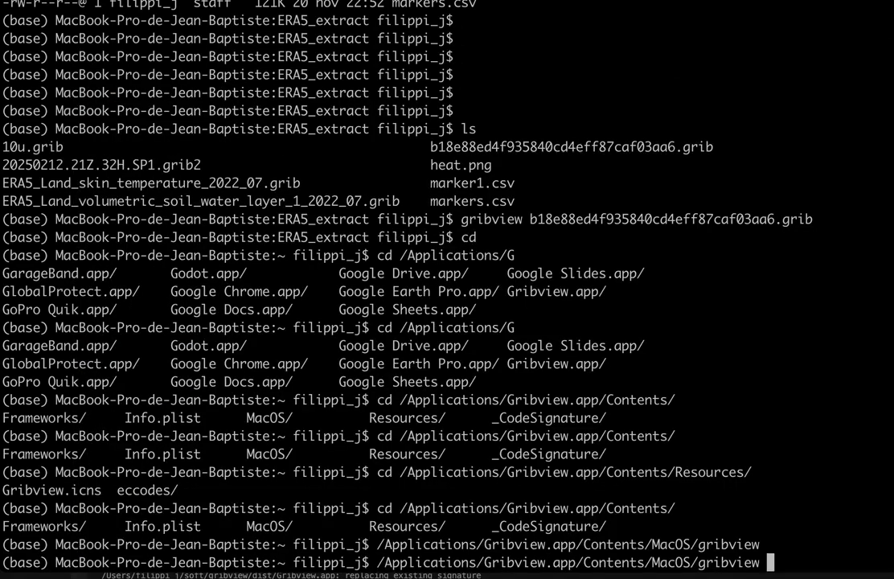
{"action": "type", "text": "da"}
{"action": "key", "text": "Tab"}
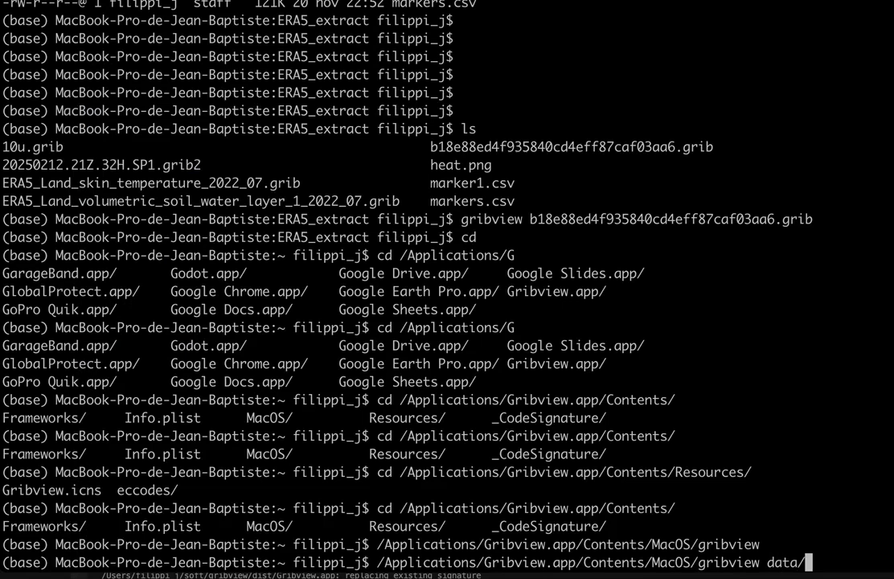
{"action": "type", "text": "202"}
{"action": "key", "text": "Tab"}
{"action": "key", "text": "Tab"}
{"action": "key", "text": "Tab"}
{"action": "type", "text": "5"}
{"action": "key", "text": "Tab"}
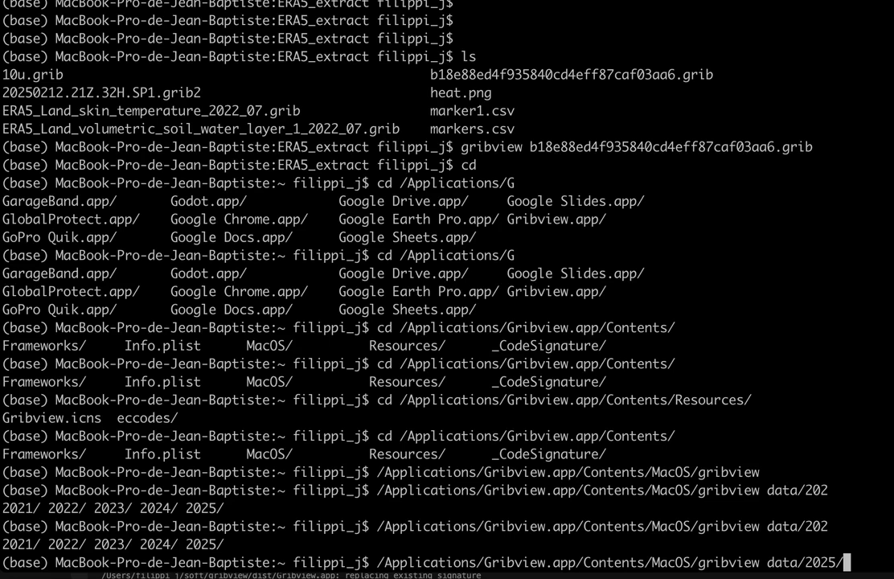
{"action": "type", "text": "ER"}
{"action": "key", "text": "Tab"}
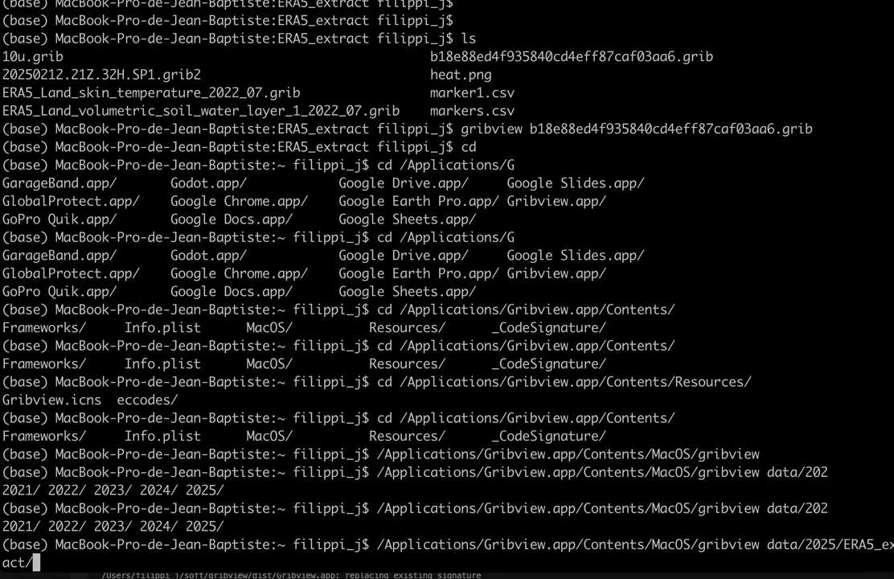
{"action": "type", "text": "ER"}
{"action": "key", "text": "Tab"}
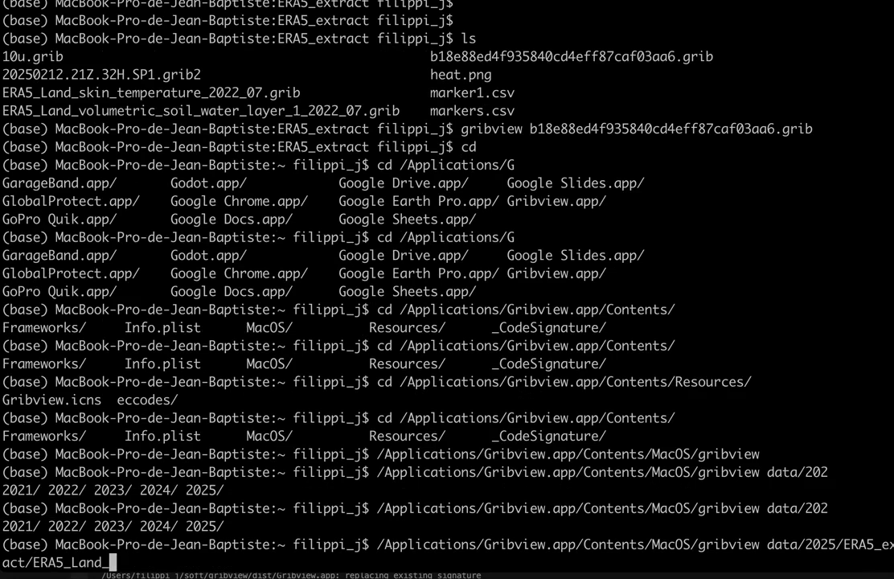
{"action": "key", "text": "Tab"}
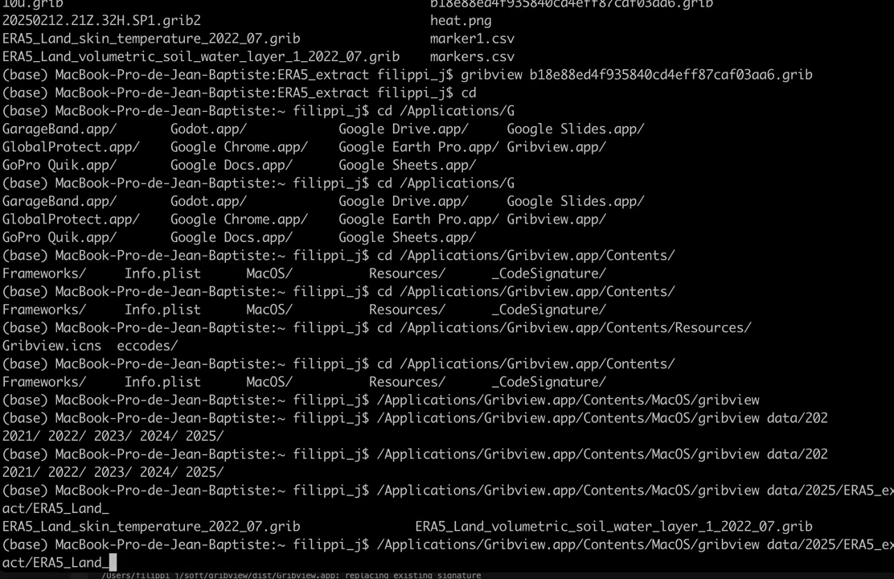
{"action": "type", "text": "s"}
{"action": "key", "text": "Tab"}
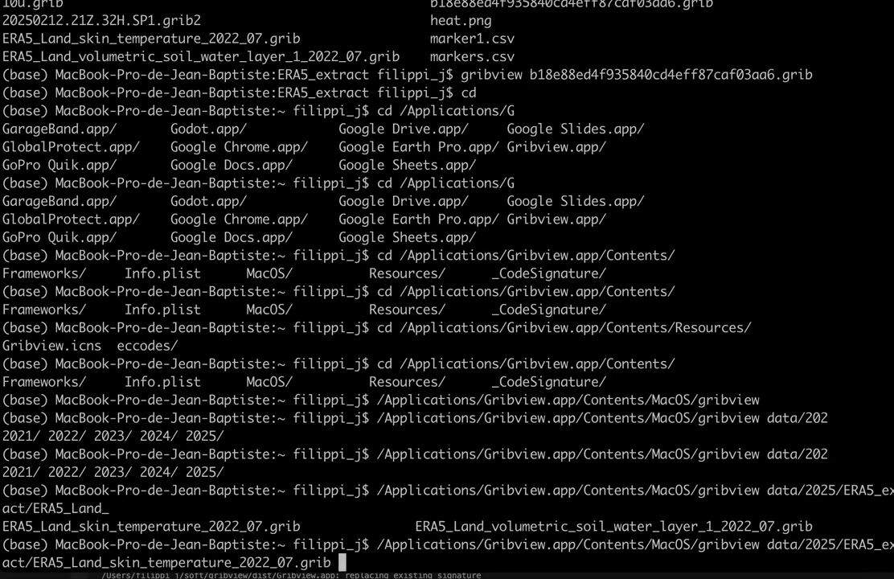
{"action": "key", "text": "Return"}
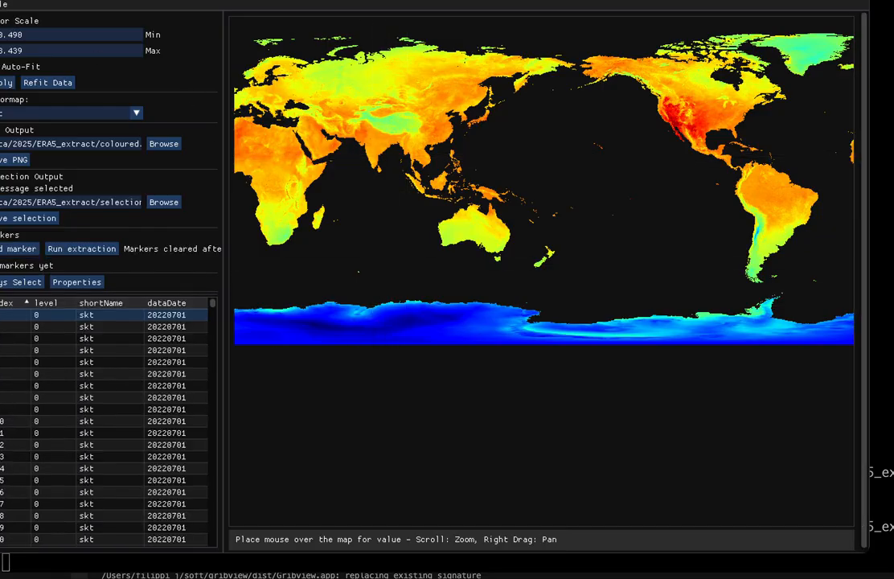
- Quit the viewer and relaunch it with both the skin temperature file and ERA5_Land_volumetric_soil_water_layer_1_2022_07.grib
{"action": "key", "text": "super+q"}
{"action": "key", "text": "Up"}
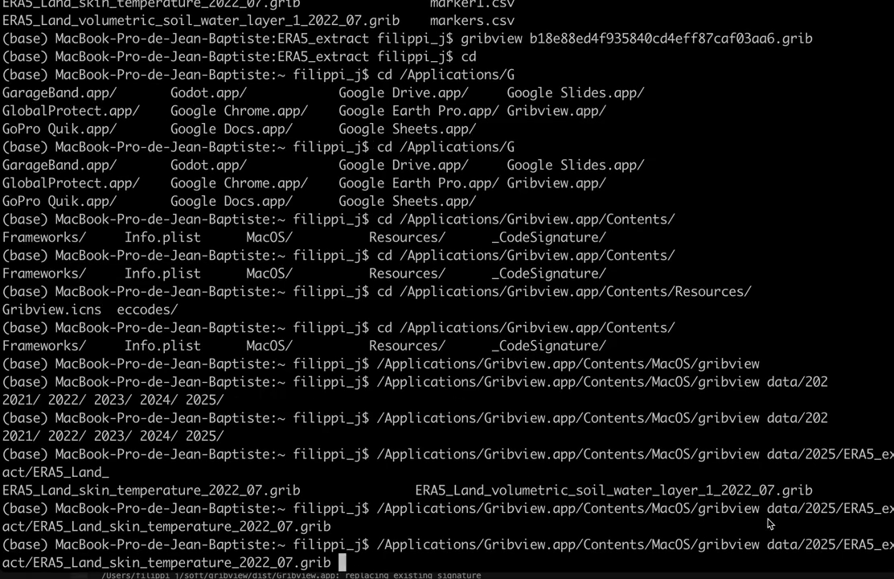
{"action": "left_click_drag", "start_coordinate": [765, 548], "coordinate": [32, 569]}
{"action": "type", "text": "data/2025/ERA5_extract/"}
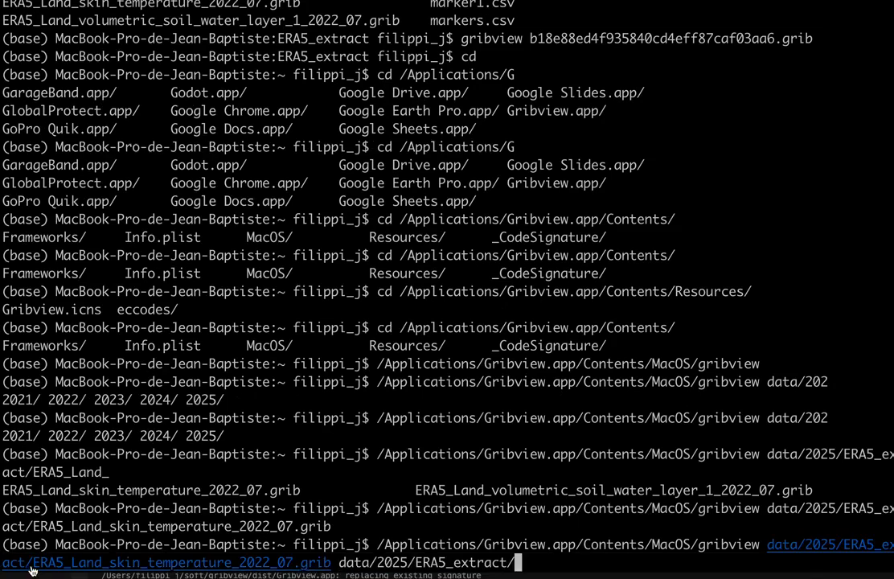
{"action": "key", "text": "Tab"}
{"action": "key", "text": "Tab"}
{"action": "key", "text": "Tab"}
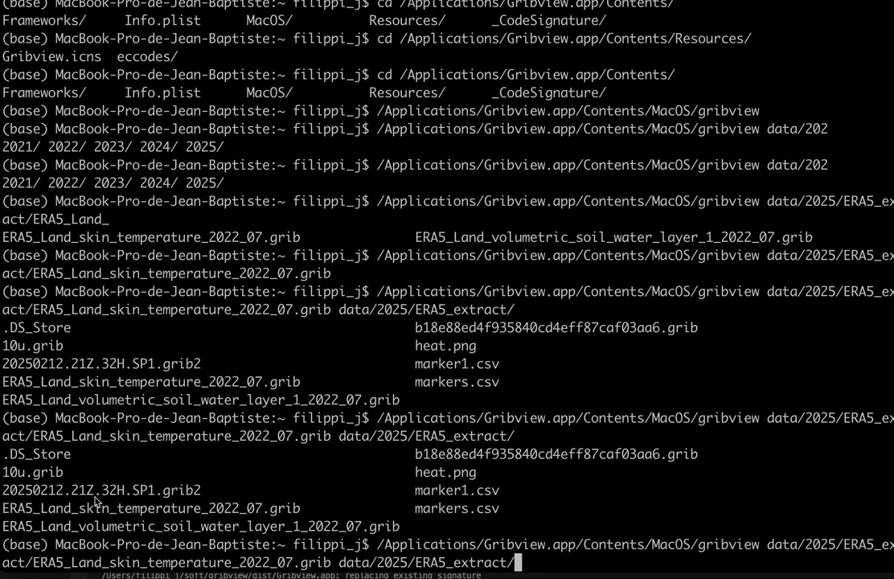
{"action": "double_click", "coordinate": [95, 526]}
{"action": "type", "text": "ERA5_Land_volumetric_soil_water_layer_1_2022_07.grib"}
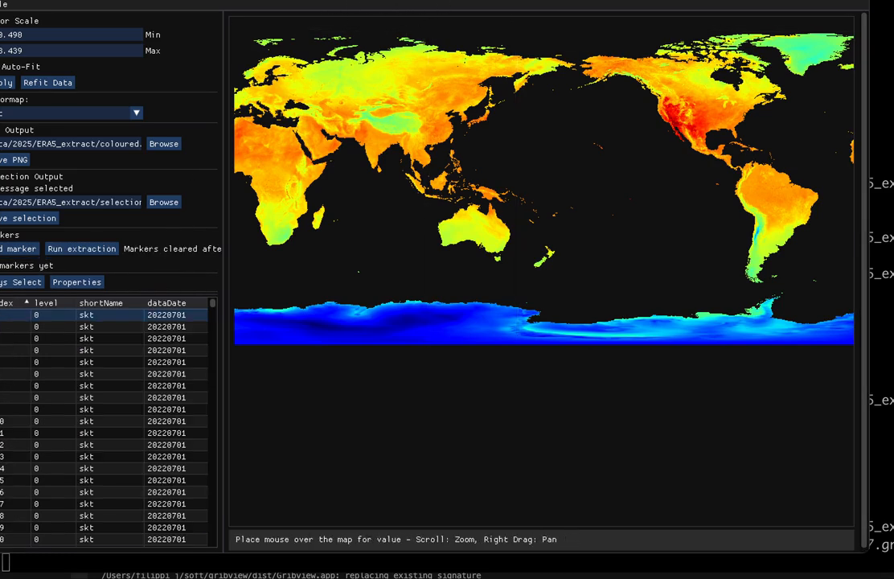
- Scroll the combined message list and select message 692, then swvl1 message 1165
{"action": "left_click_drag", "start_coordinate": [364, 1], "coordinate": [396, 12]}
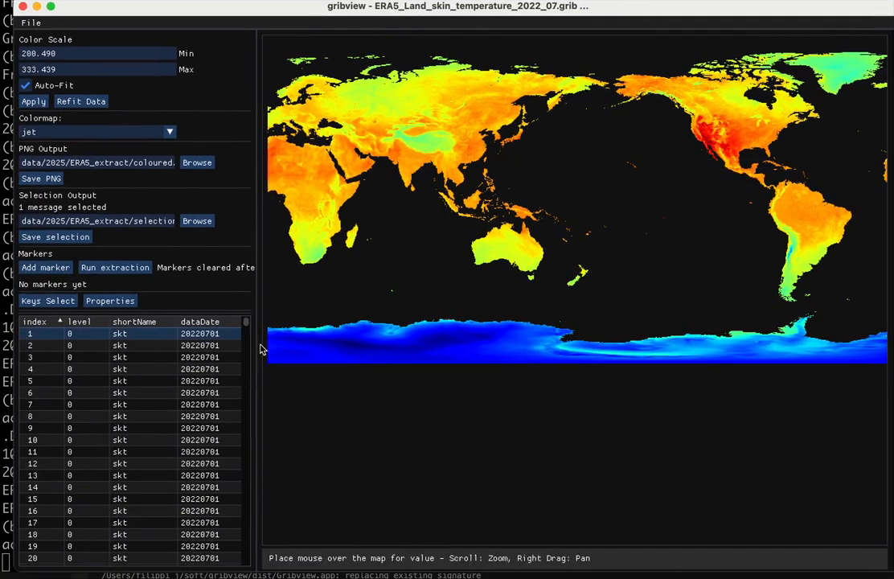
{"action": "left_click_drag", "start_coordinate": [246, 325], "coordinate": [248, 439]}
{"action": "left_click", "coordinate": [137, 411]}
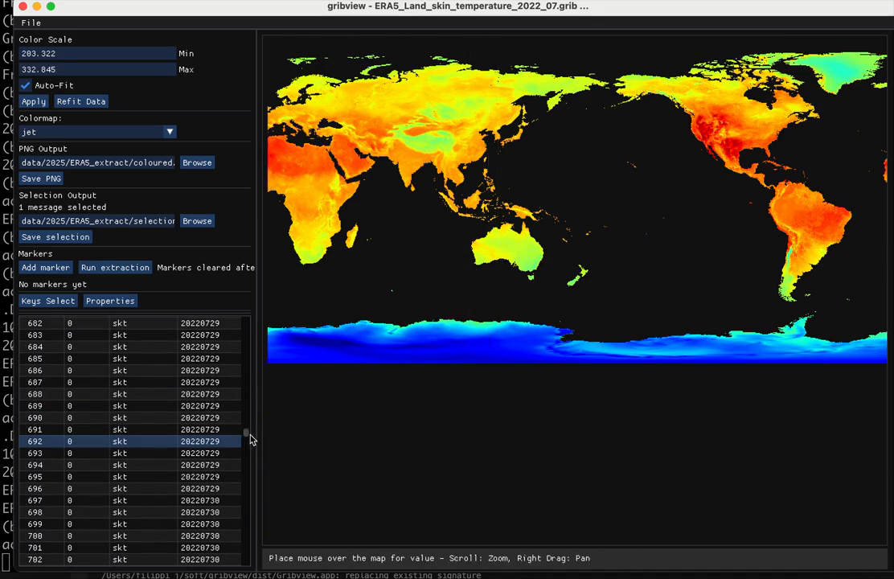
{"action": "left_click_drag", "start_coordinate": [247, 438], "coordinate": [244, 512]}
{"action": "left_click", "coordinate": [238, 467]}
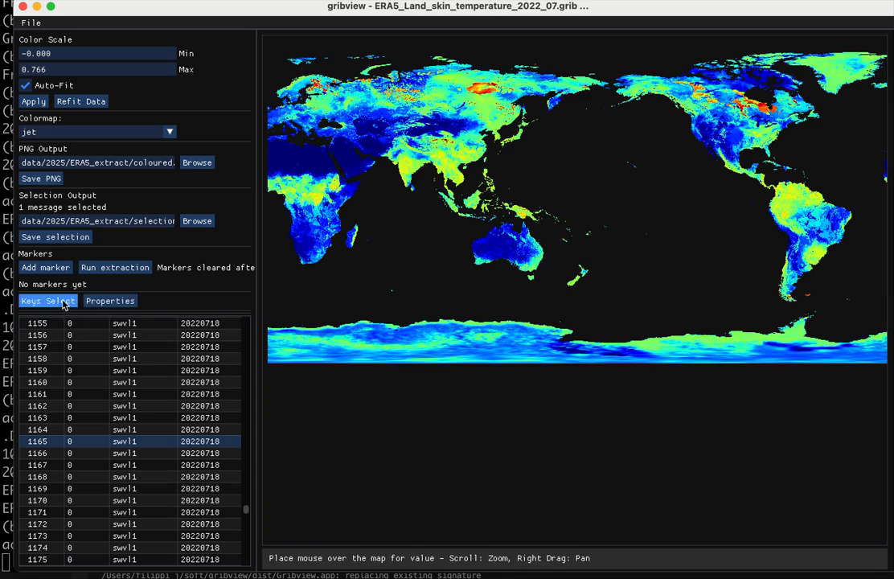
- Add a marker in central Africa at about lat 3.3, lon 29.0 and run the extraction
{"action": "left_click", "coordinate": [45, 267]}
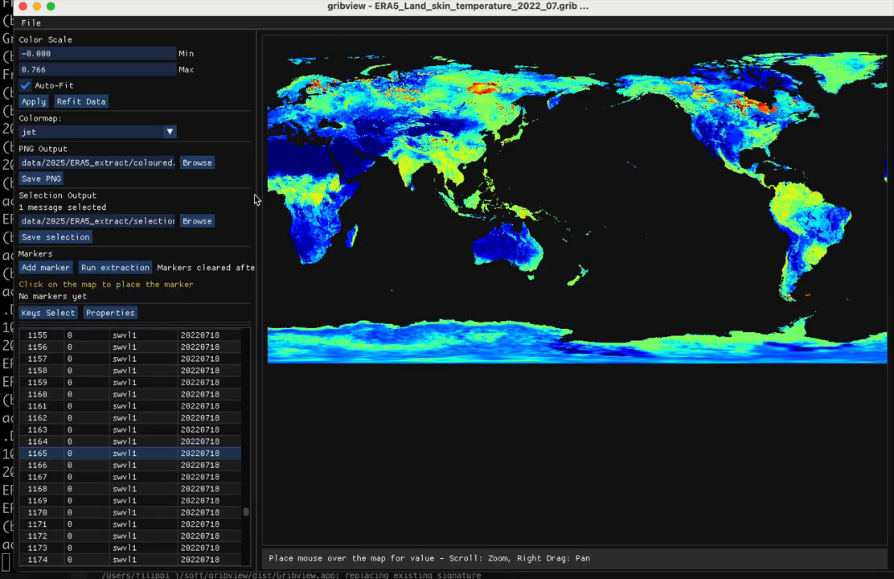
{"action": "left_click", "coordinate": [321, 196]}
{"action": "left_click", "coordinate": [131, 268]}
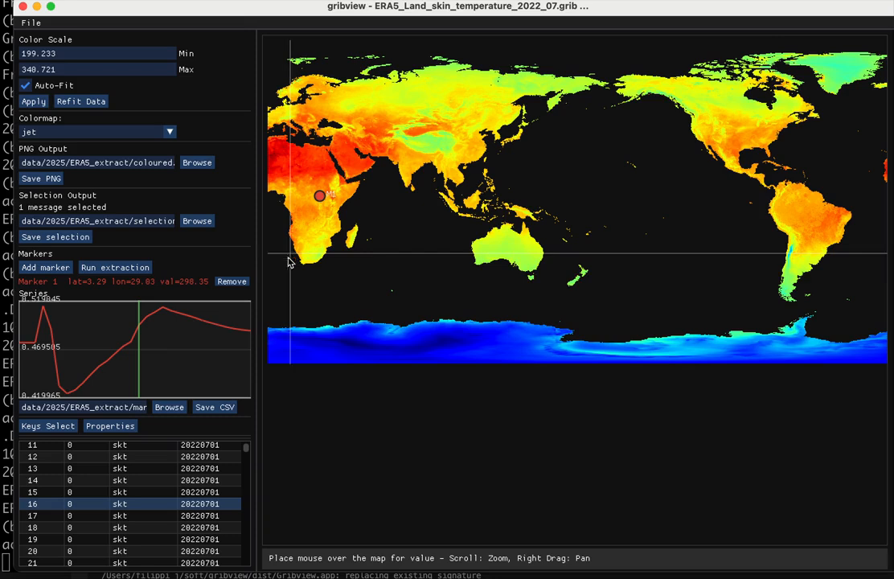
{"action": "left_click", "coordinate": [32, 22]}
{"action": "left_click", "coordinate": [50, 41]}
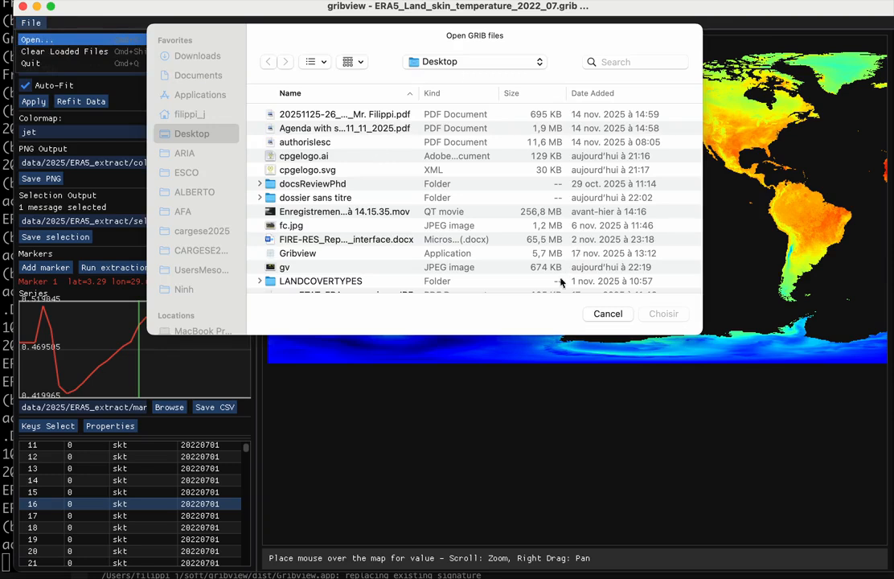
{"action": "left_click", "coordinate": [605, 314]}
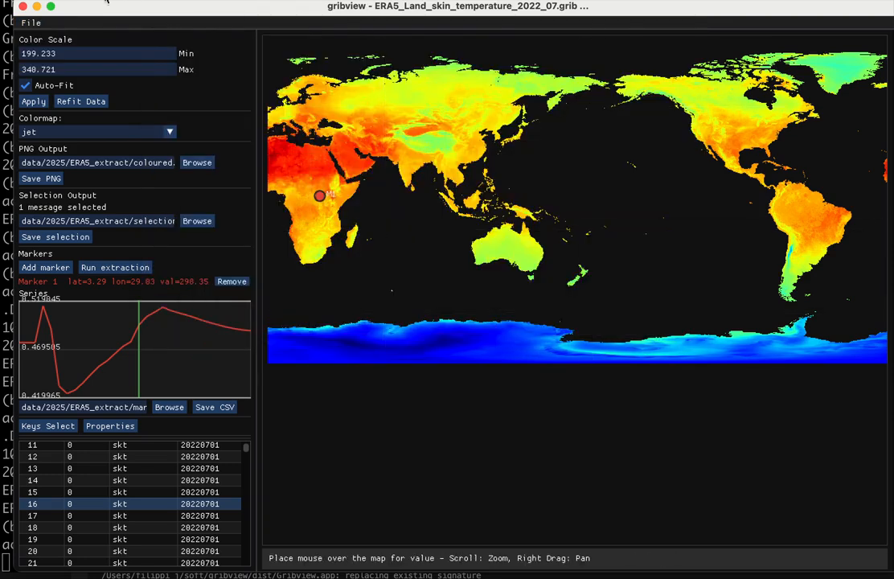
- Close the viewer window and rerun the last gribview command from the history
{"action": "left_click", "coordinate": [23, 8]}
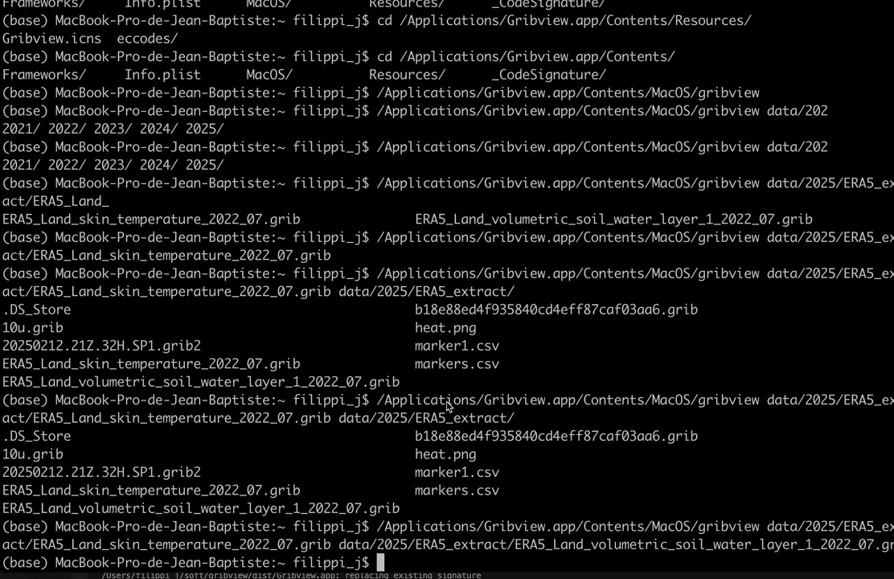
{"action": "key", "text": "Up"}
{"action": "key", "text": "Return"}
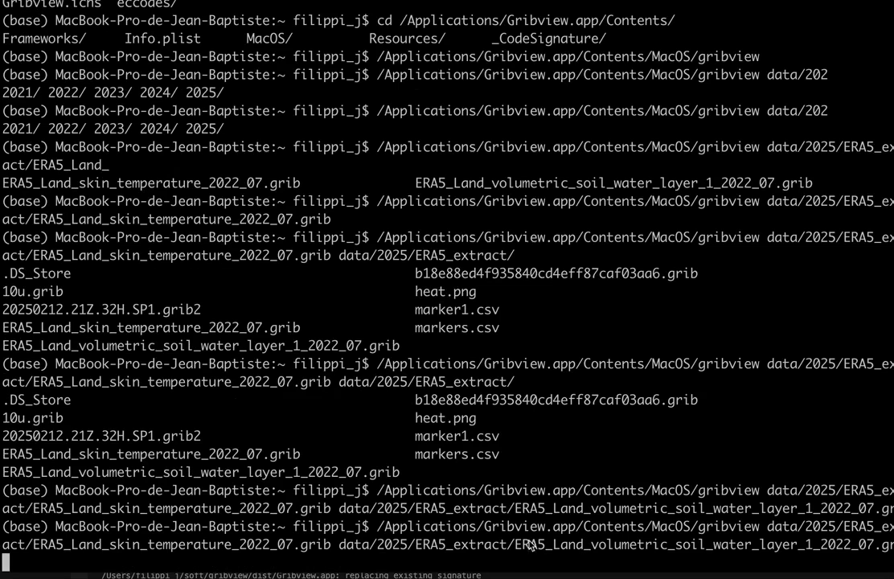
- Relaunch the viewer with the skin temperature, soil water and 20250212.21Z.32H.SP1.grib2 files from data/2025/ERA5_extract/
{"action": "left_click_drag", "start_coordinate": [515, 546], "coordinate": [333, 551]}
{"action": "key", "text": "super+c"}
{"action": "key", "text": "super+v"}
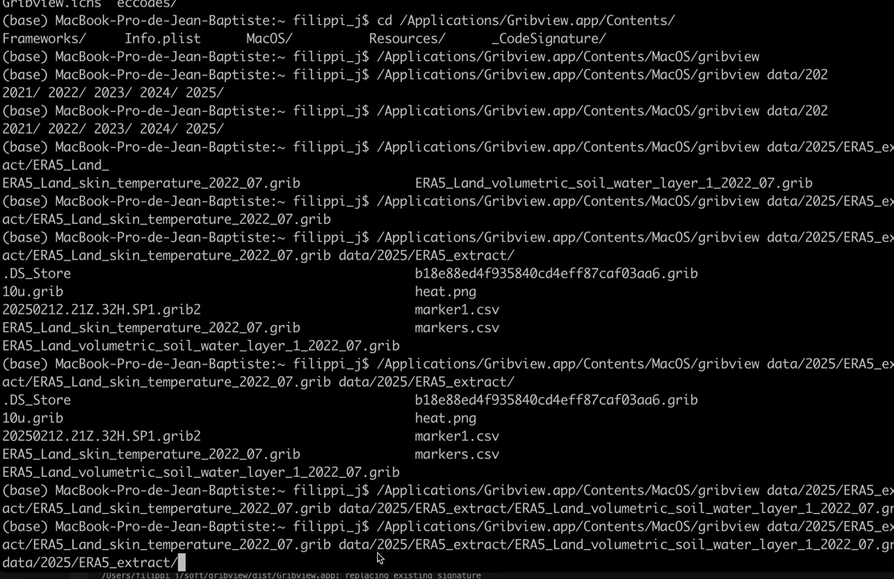
{"action": "key", "text": "BackSpace"}
{"action": "key", "text": "BackSpace"}
{"action": "key", "text": "BackSpace"}
{"action": "key", "text": "BackSpace"}
{"action": "key", "text": "BackSpace"}
{"action": "key", "text": "BackSpace"}
{"action": "key", "text": "BackSpace"}
{"action": "key", "text": "BackSpace"}
{"action": "key", "text": "BackSpace"}
{"action": "key", "text": "BackSpace"}
{"action": "key", "text": "BackSpace"}
{"action": "key", "text": "BackSpace"}
{"action": "key", "text": "BackSpace"}
{"action": "key", "text": "BackSpace"}
{"action": "key", "text": "BackSpace"}
{"action": "key", "text": "BackSpace"}
{"action": "key", "text": "BackSpace"}
{"action": "key", "text": "BackSpace"}
{"action": "key", "text": "BackSpace"}
{"action": "key", "text": "BackSpace"}
{"action": "key", "text": "BackSpace"}
{"action": "key", "text": "BackSpace"}
{"action": "key", "text": "BackSpace"}
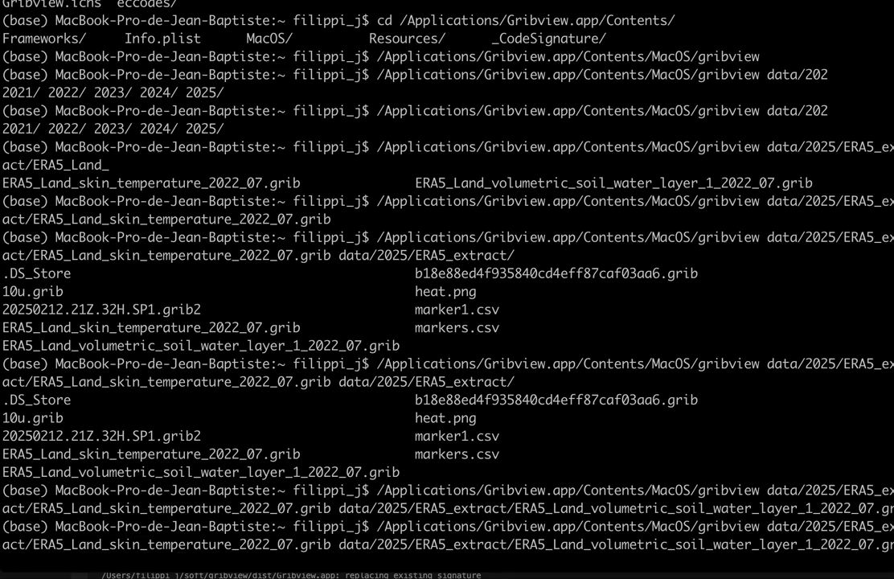
{"action": "key", "text": "super+v"}
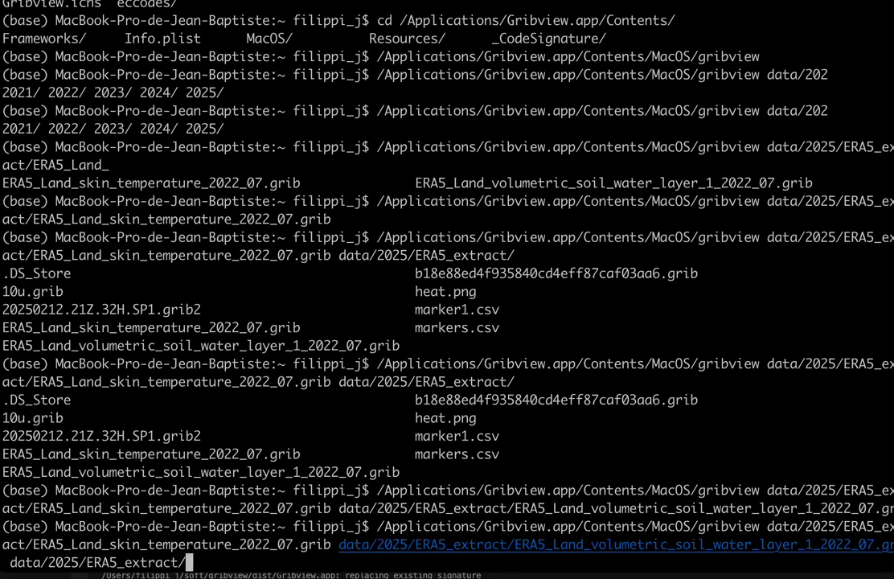
{"action": "key", "text": "Tab"}
{"action": "key", "text": "Tab"}
{"action": "key", "text": "Tab"}
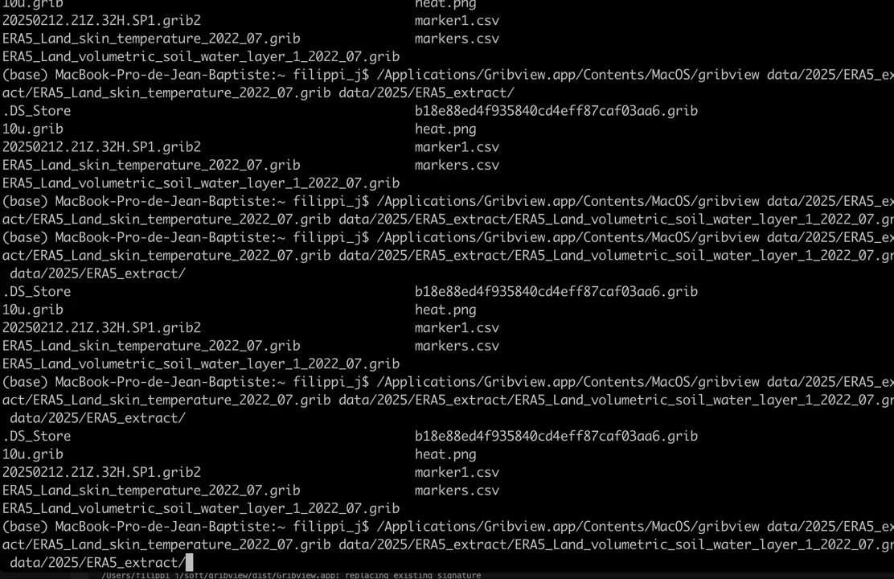
{"action": "double_click", "coordinate": [128, 476]}
{"action": "key", "text": "super+c"}
{"action": "key", "text": "super+v"}
{"action": "key", "text": "Return"}
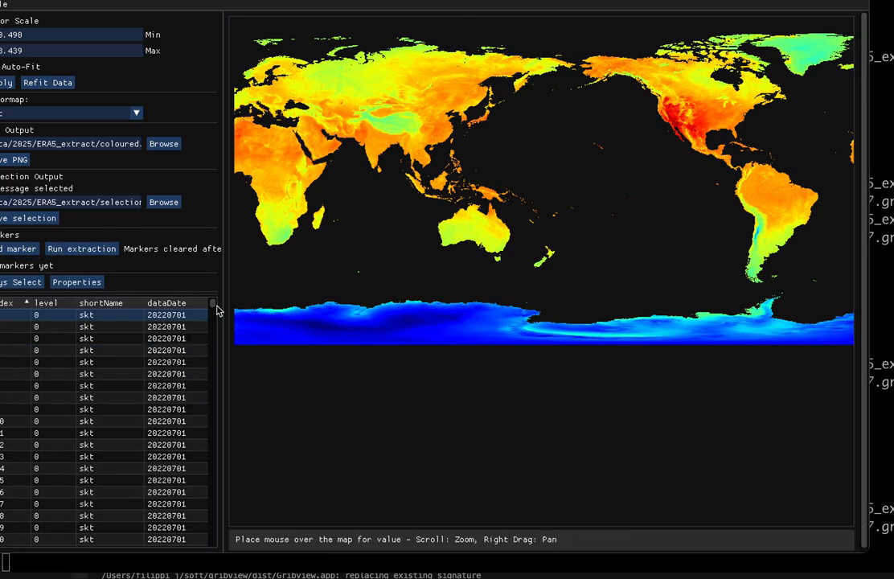
- Select 10u message 1491 and place a marker near Corsica at about lat 42.3, lon 9.7
{"action": "left_click_drag", "start_coordinate": [214, 308], "coordinate": [214, 538]}
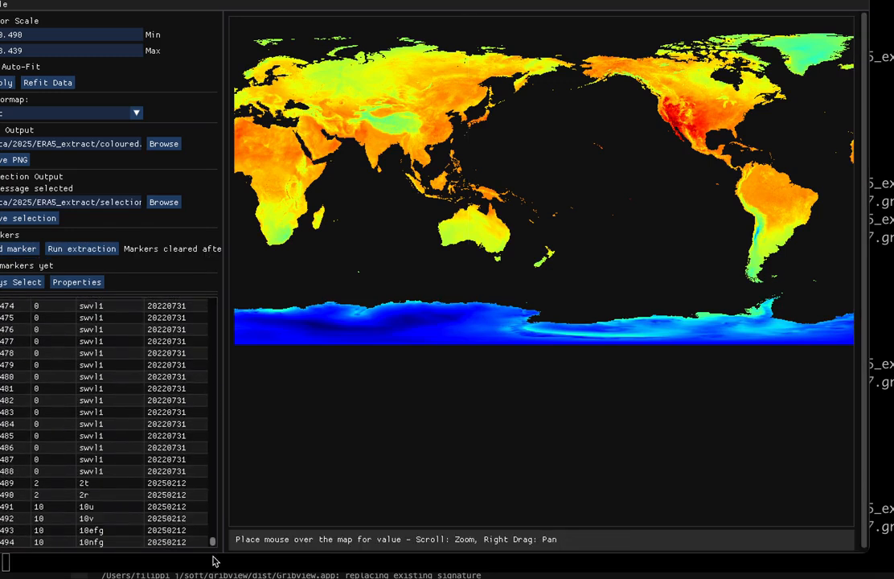
{"action": "left_click", "coordinate": [138, 508]}
{"action": "scroll", "coordinate": [545, 207], "scroll_direction": "up", "scroll_amount": 4}
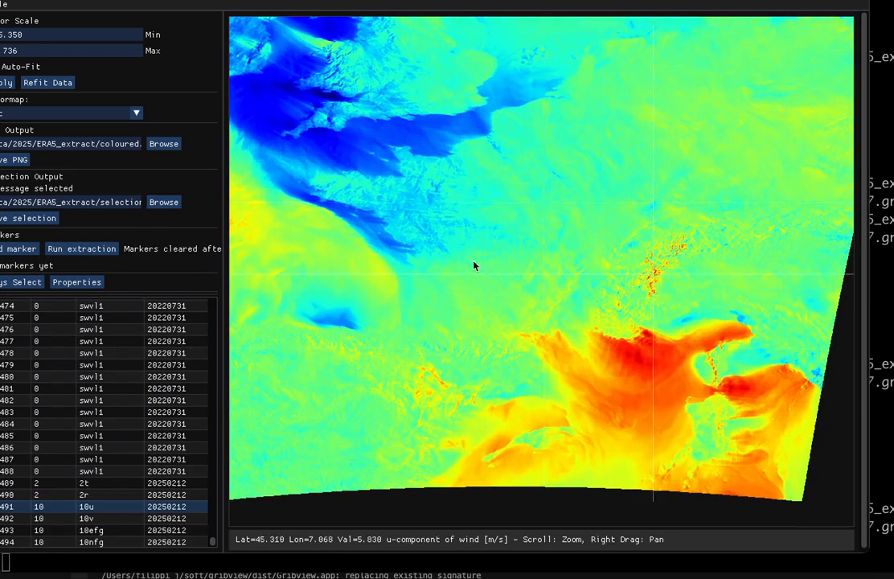
{"action": "left_click", "coordinate": [21, 249]}
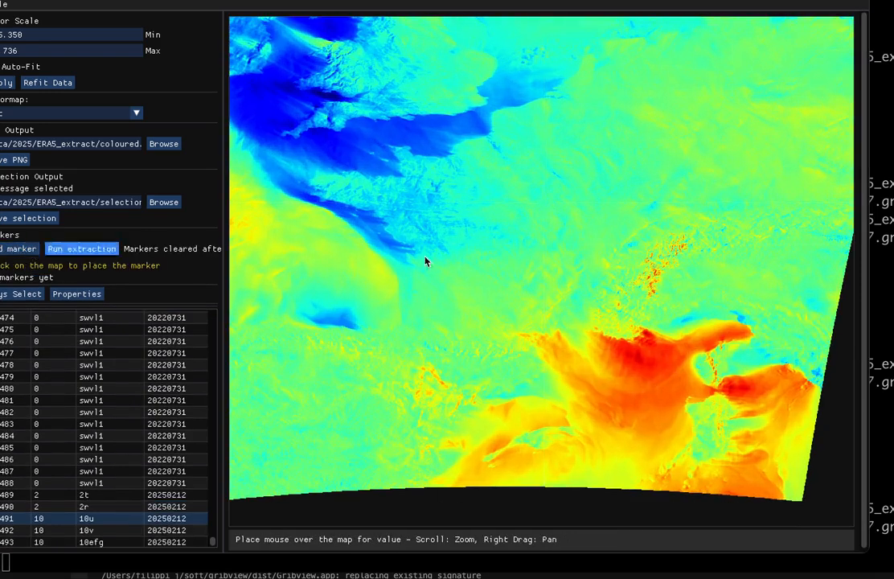
{"action": "left_click", "coordinate": [729, 362]}
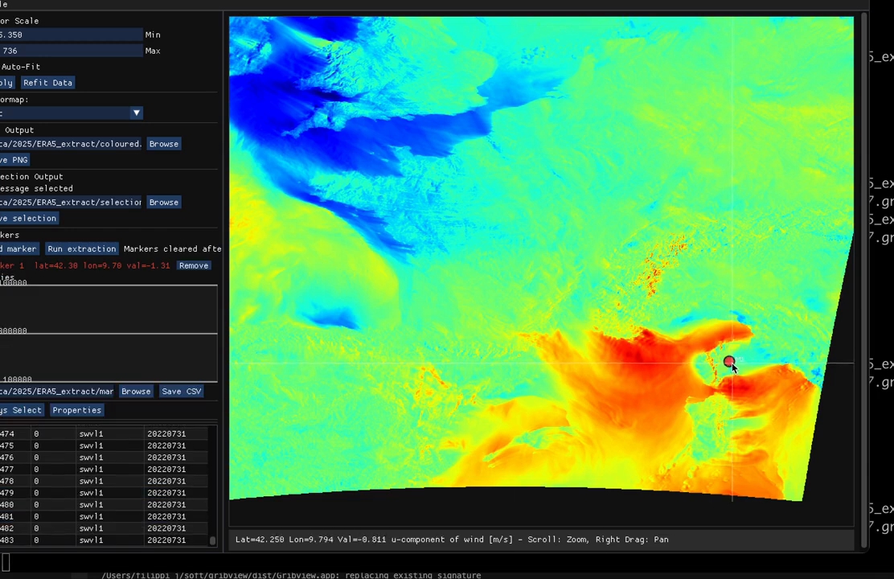
- Select swvl1 message 1477 and zoom in to inspect the marker's location over Corsica
{"action": "scroll", "coordinate": [120, 455], "scroll_direction": "up", "scroll_amount": 1}
{"action": "left_click", "coordinate": [119, 471]}
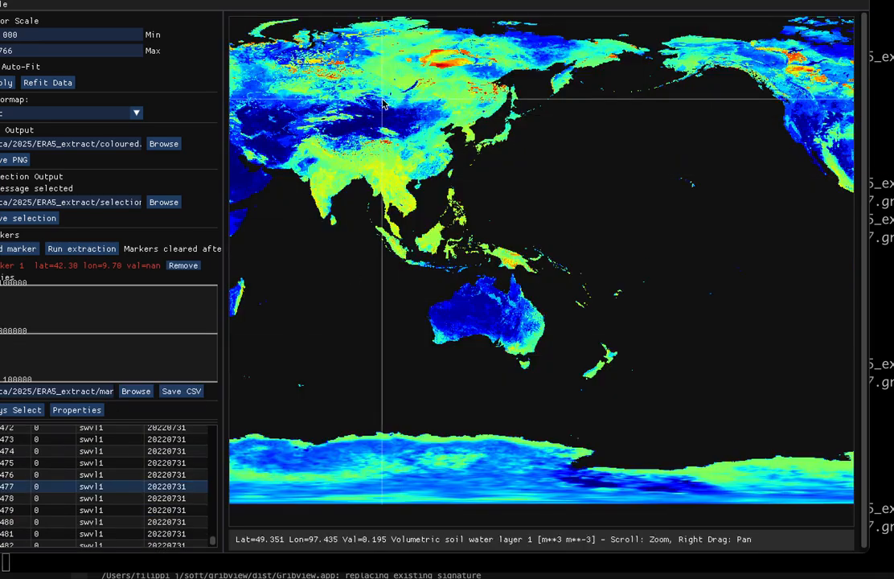
{"action": "scroll", "coordinate": [383, 101], "scroll_direction": "down", "scroll_amount": 5}
{"action": "scroll", "coordinate": [234, 160], "scroll_direction": "up", "scroll_amount": 5}
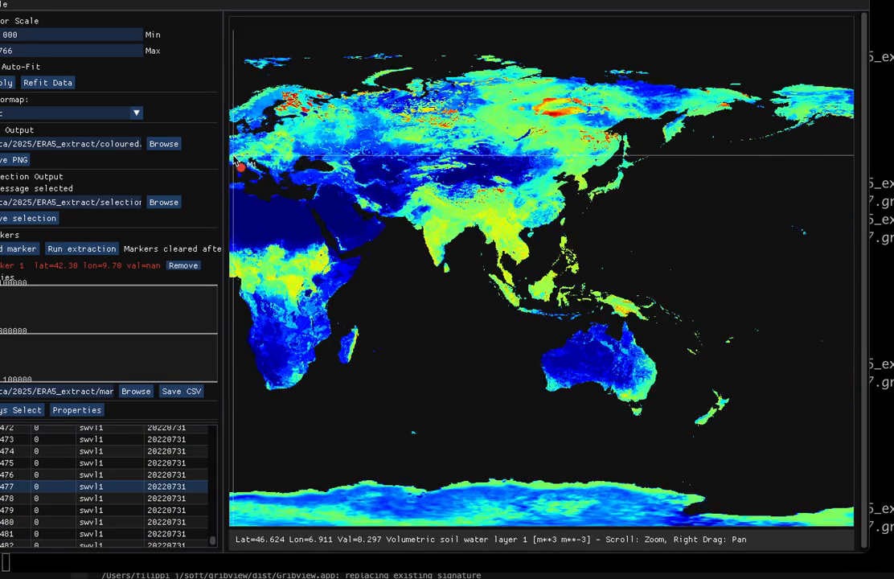
{"action": "scroll", "coordinate": [315, 256], "scroll_direction": "up", "scroll_amount": 5}
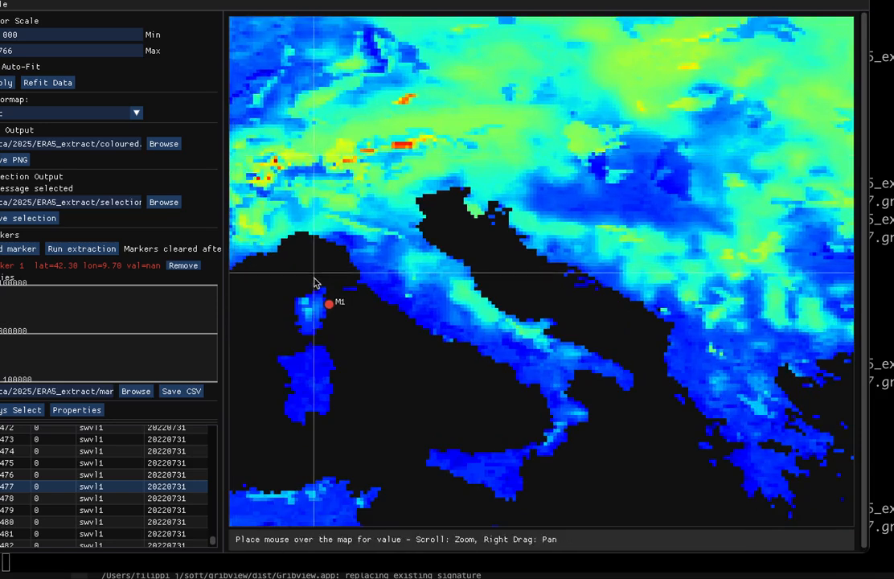
{"action": "scroll", "coordinate": [315, 309], "scroll_direction": "up", "scroll_amount": 3}
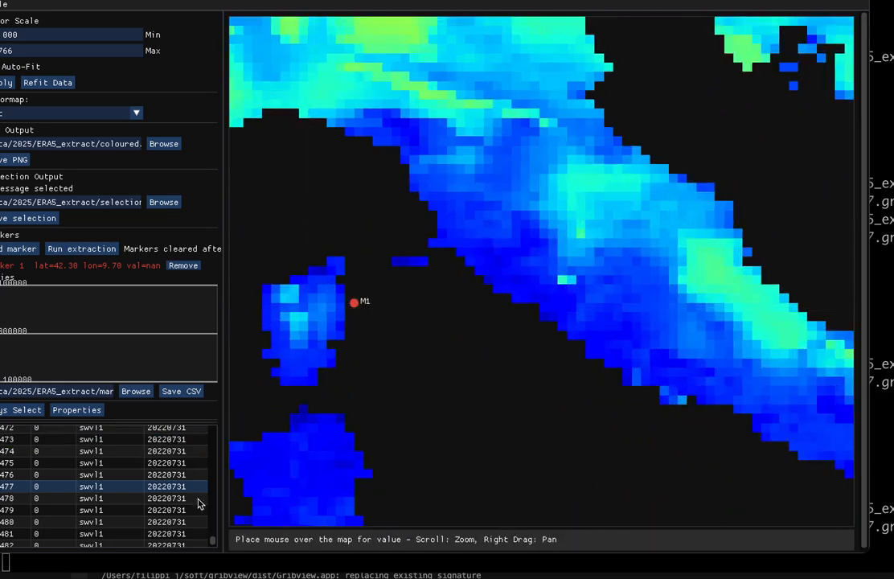
{"action": "scroll", "coordinate": [125, 528], "scroll_direction": "down", "scroll_amount": 4}
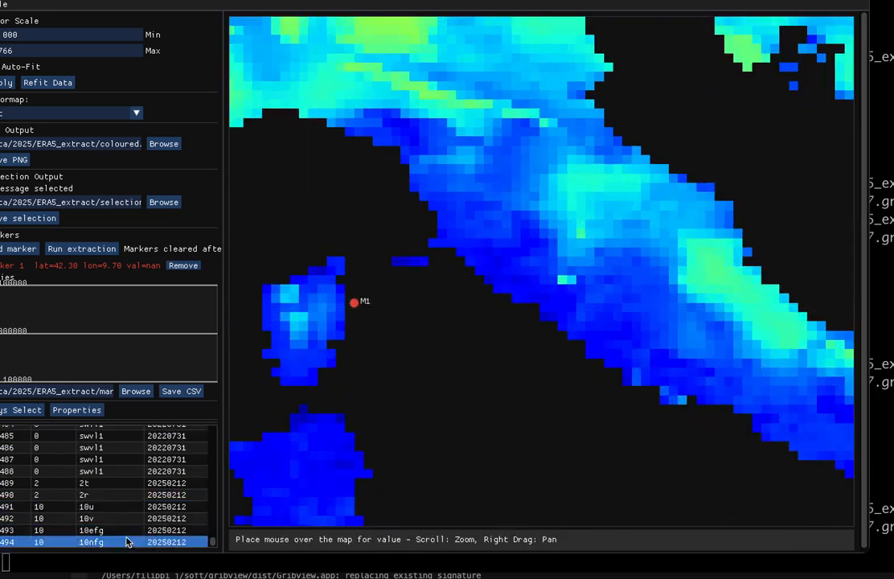
- Select 10efg message 1493, zoom in around the marker, and reposition the viewer window
{"action": "left_click", "coordinate": [129, 531]}
{"action": "scroll", "coordinate": [407, 414], "scroll_direction": "down", "scroll_amount": 4}
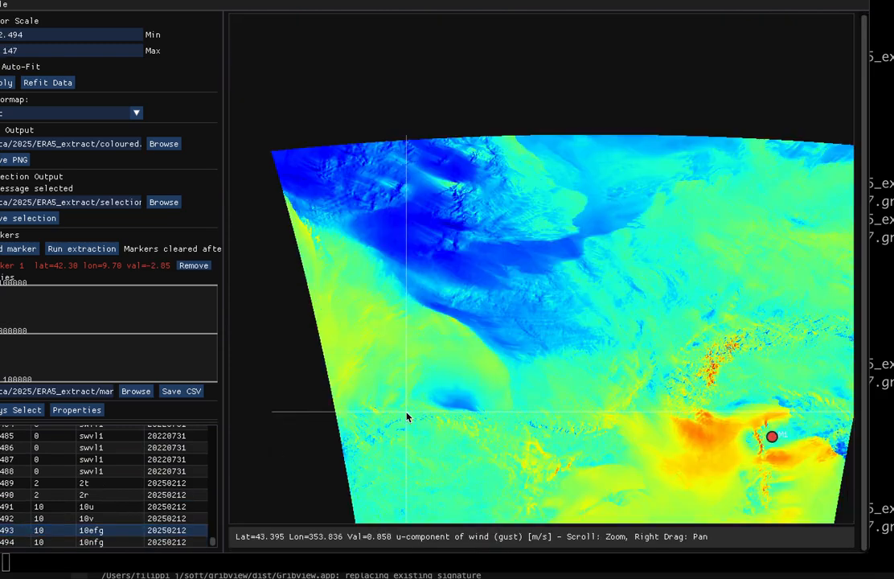
{"action": "scroll", "coordinate": [784, 451], "scroll_direction": "up", "scroll_amount": 4}
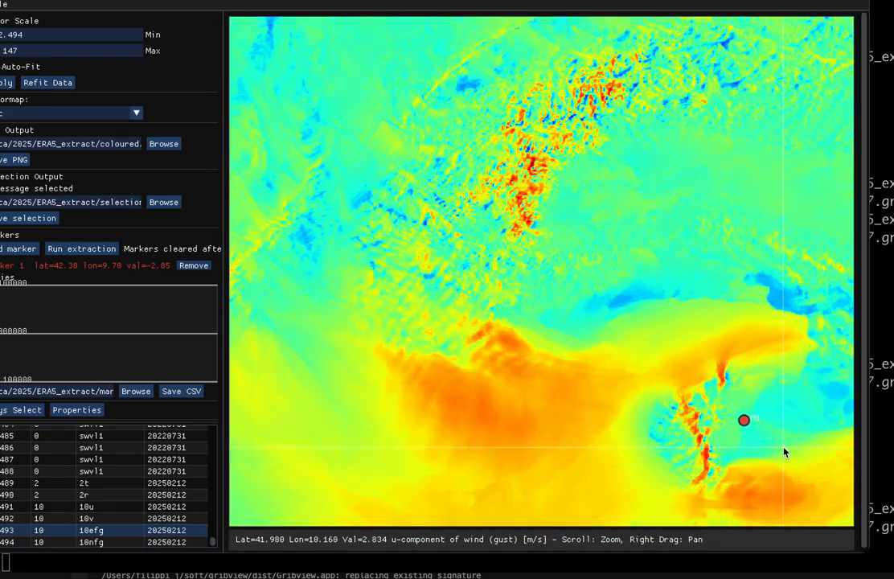
{"action": "scroll", "coordinate": [743, 420], "scroll_direction": "up", "scroll_amount": 3}
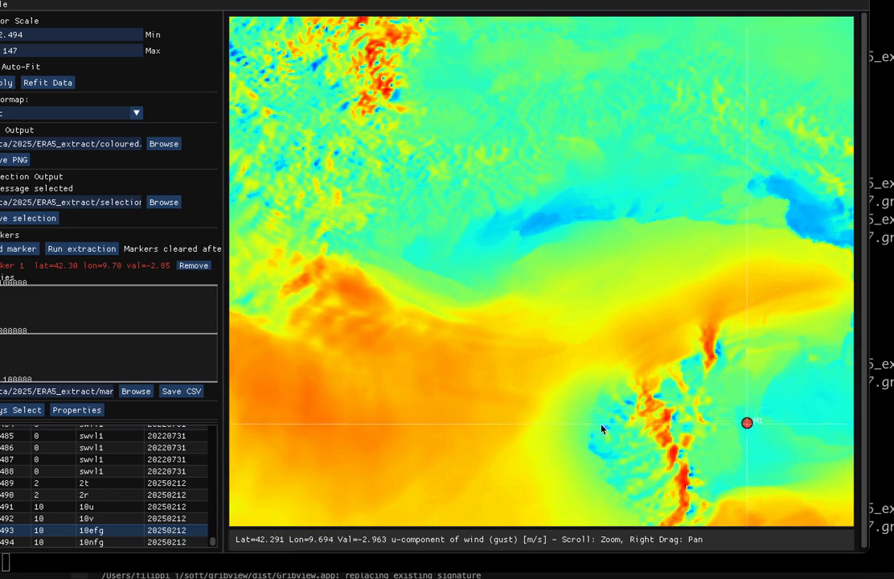
{"action": "mouse_move", "coordinate": [382, 0]}
{"action": "left_mouse_down"}
{"action": "mouse_move", "coordinate": [385, 24]}
{"action": "mouse_move", "coordinate": [391, 11]}
{"action": "left_mouse_up"}
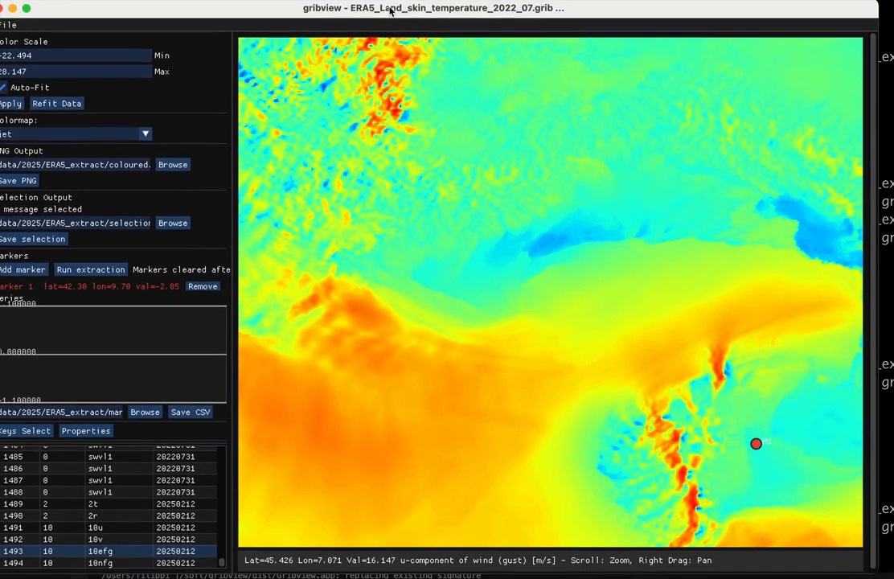